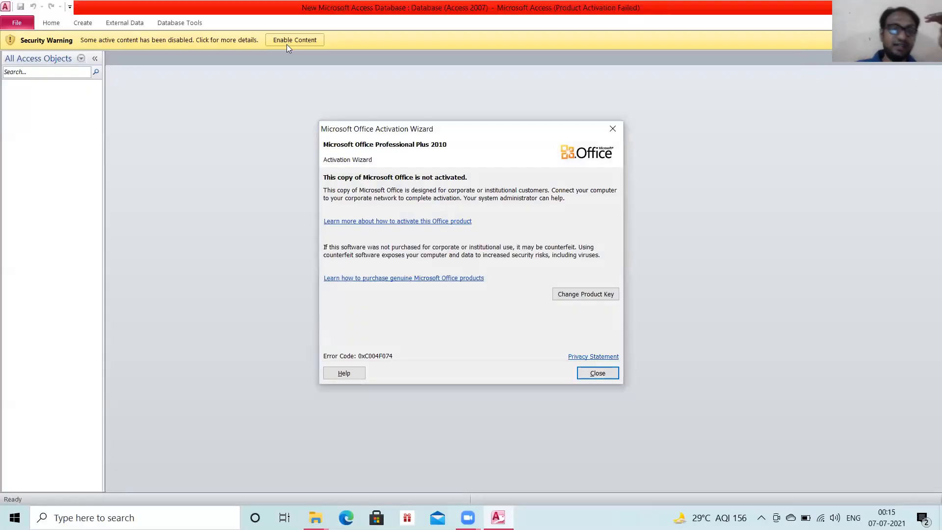
Dismiss the Office activation wizard and enable the database's disabled active content.
click(609, 130)
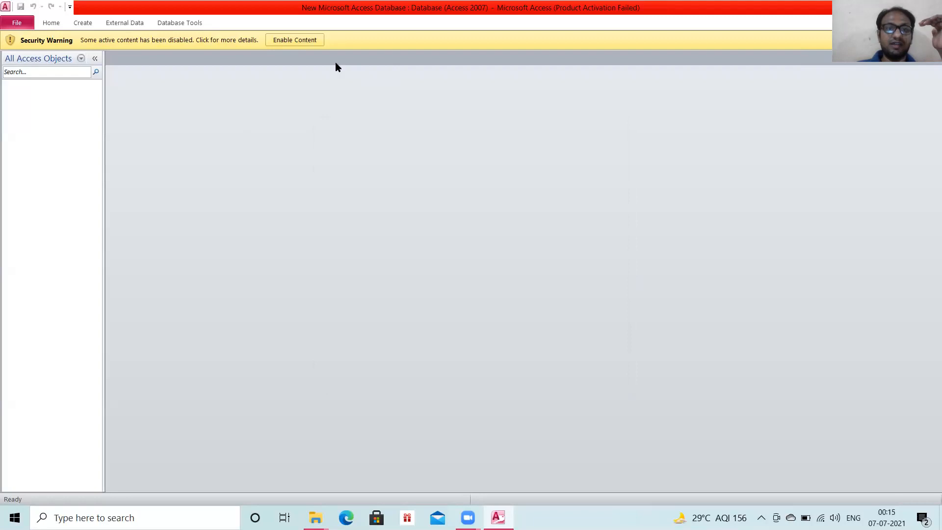
click(303, 39)
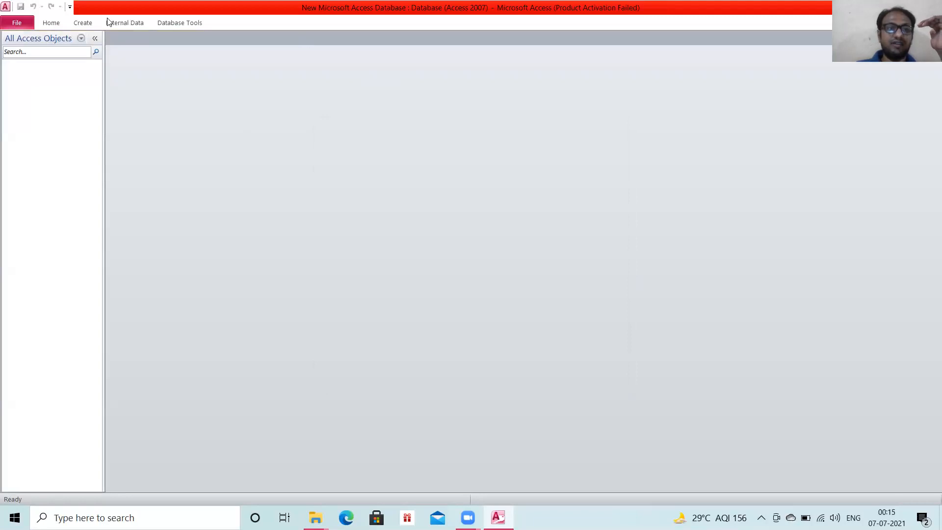
Create a new blank database with the file name Demo.
click(16, 22)
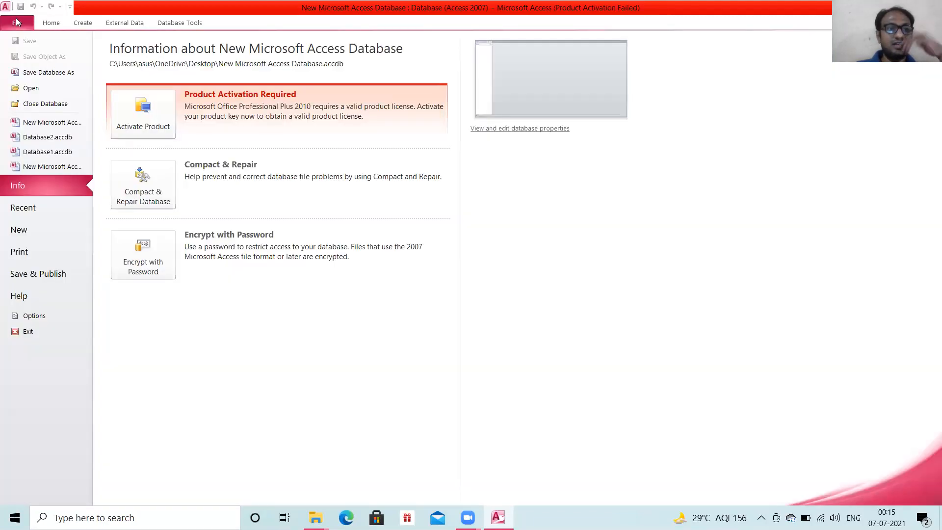
click(19, 230)
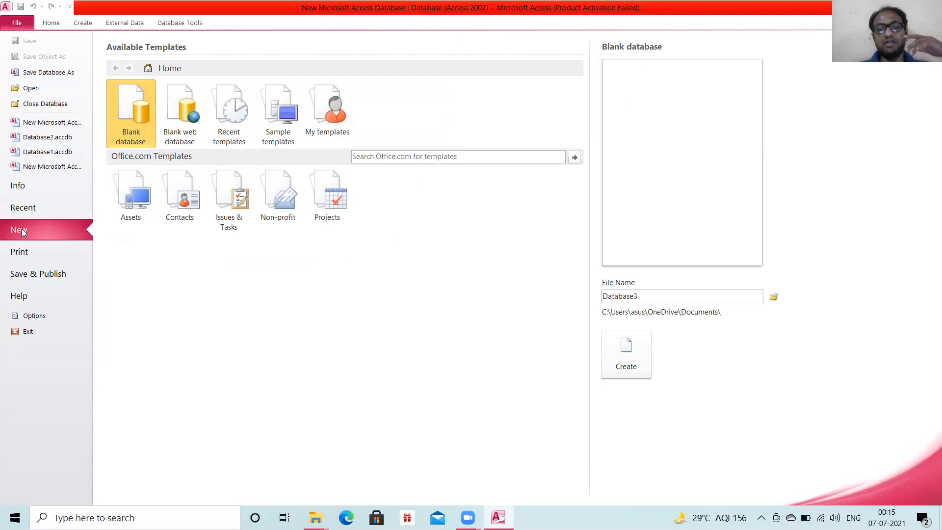
double_click(659, 294)
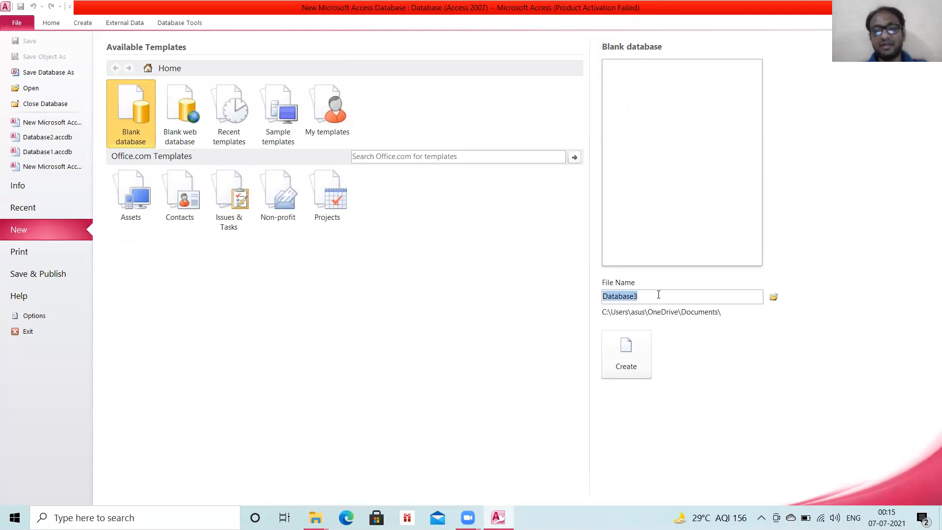
key(BackSpace)
text(De)
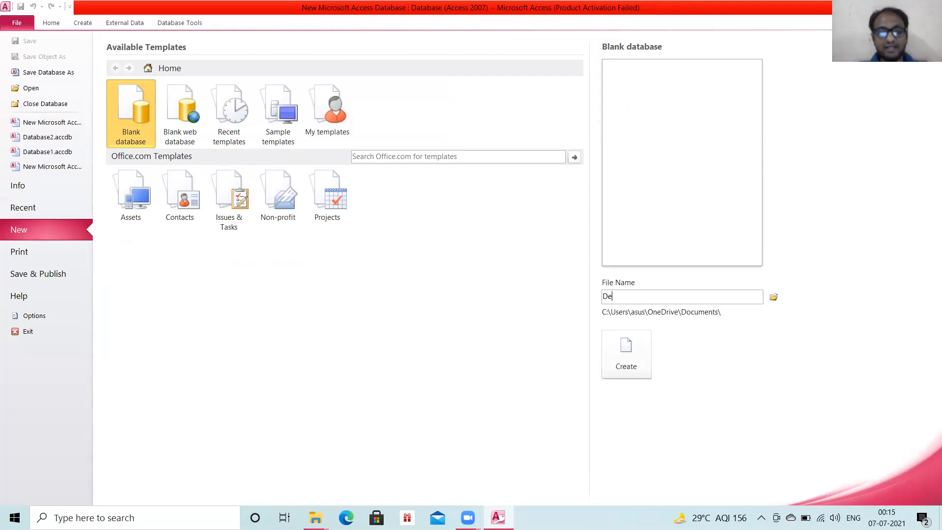
text(mo)
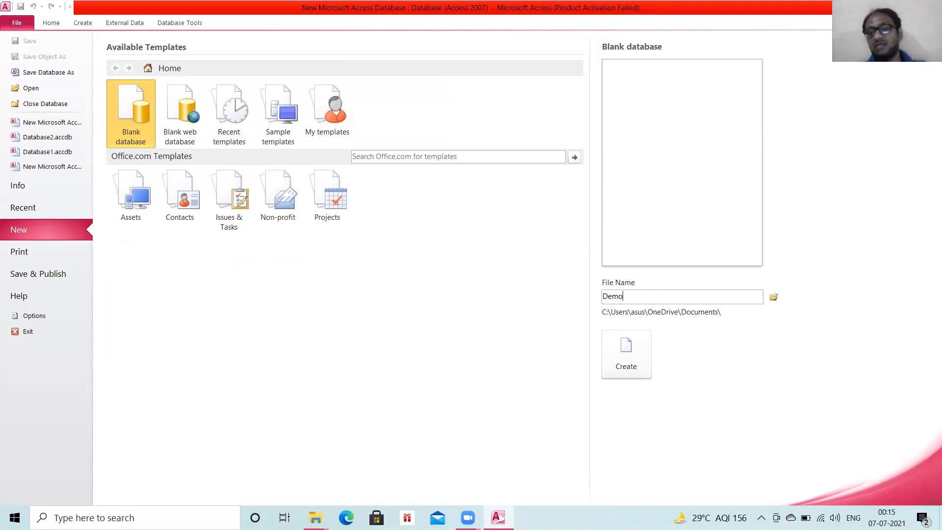
key(Return)
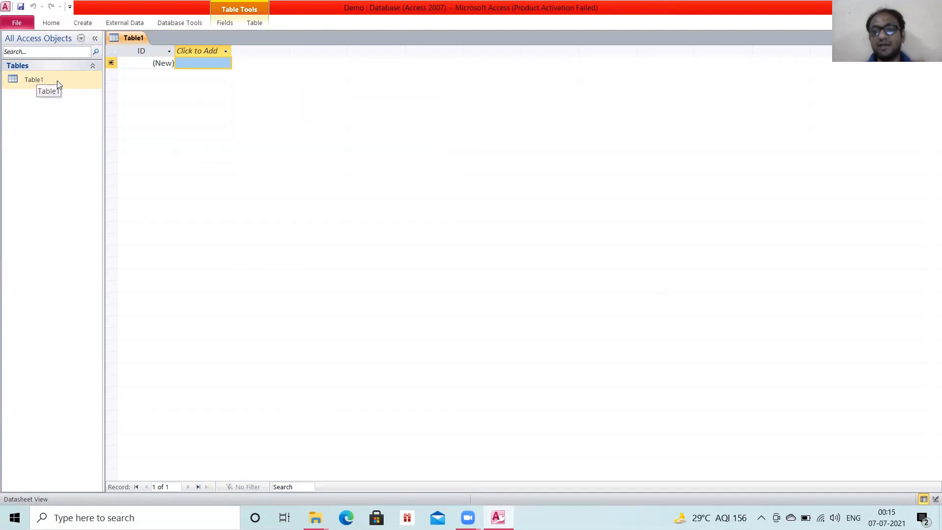
Add a second blank table to the Demo database and try to delete Table2 while it is open.
click(81, 24)
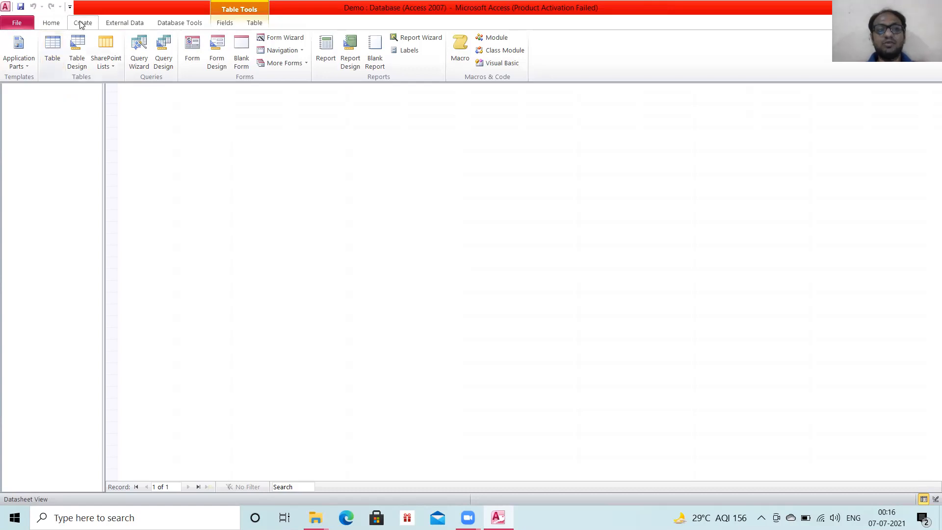
click(48, 63)
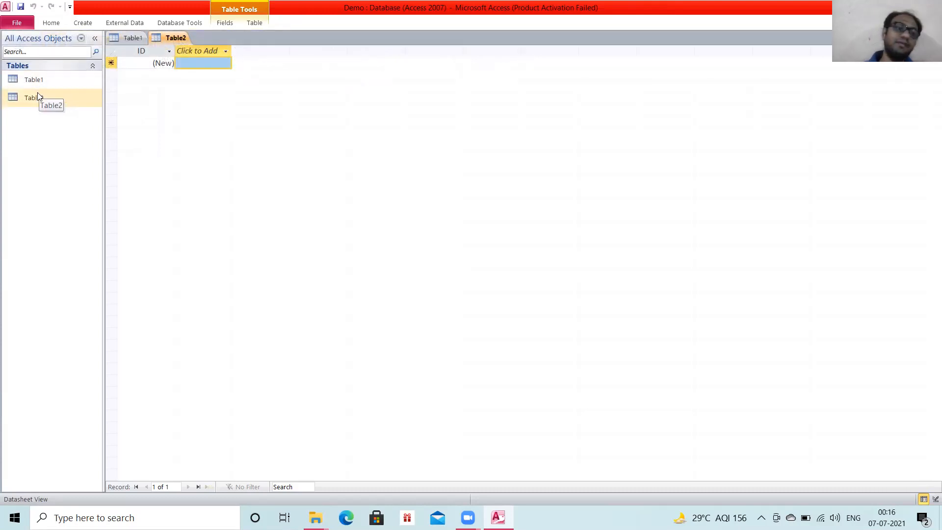
click(37, 100)
right_click(36, 97)
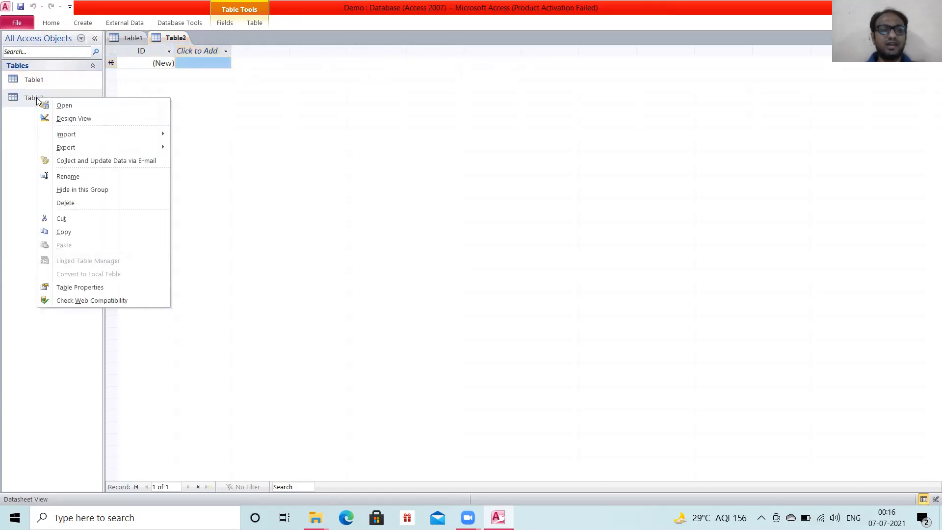
click(65, 205)
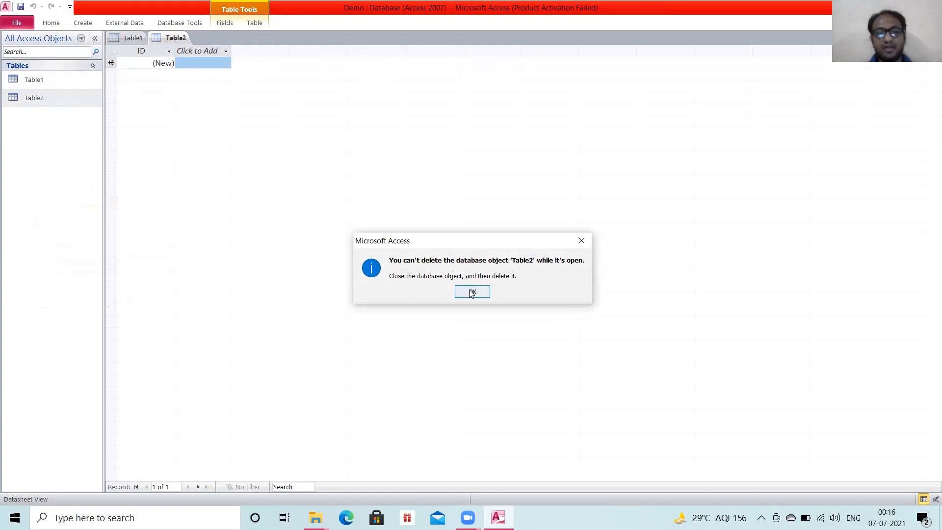
click(472, 293)
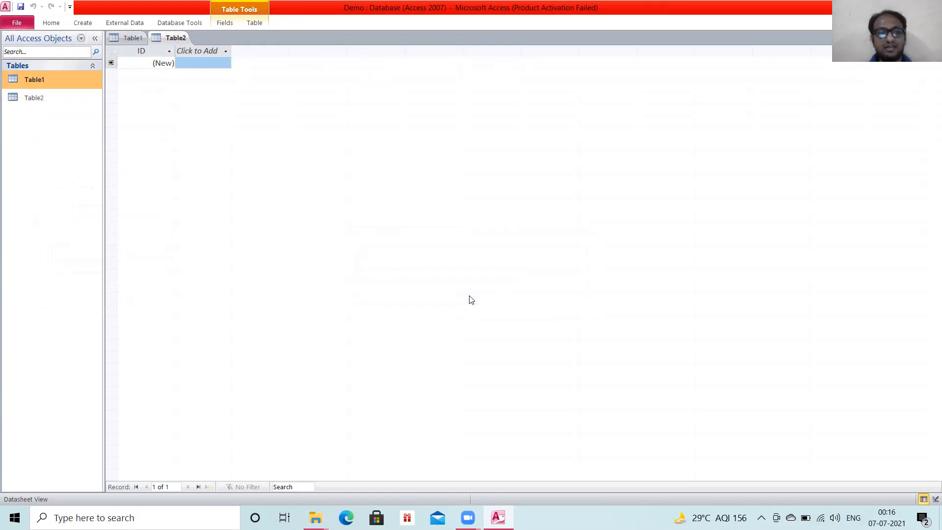
click(118, 40)
right_click(21, 98)
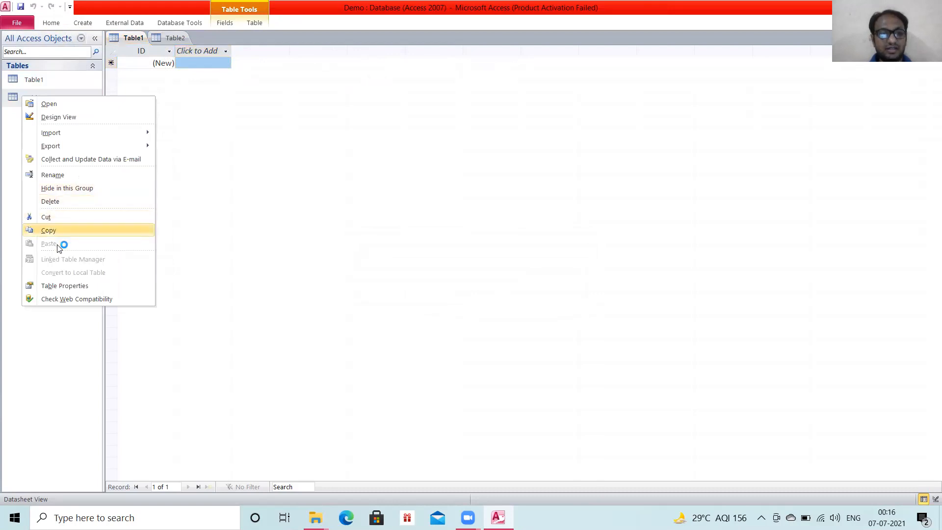
click(48, 202)
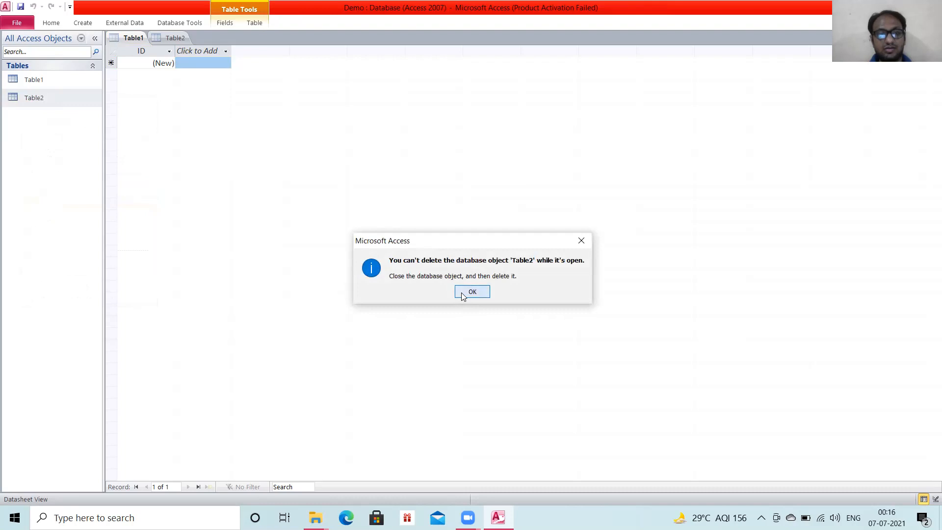
click(472, 292)
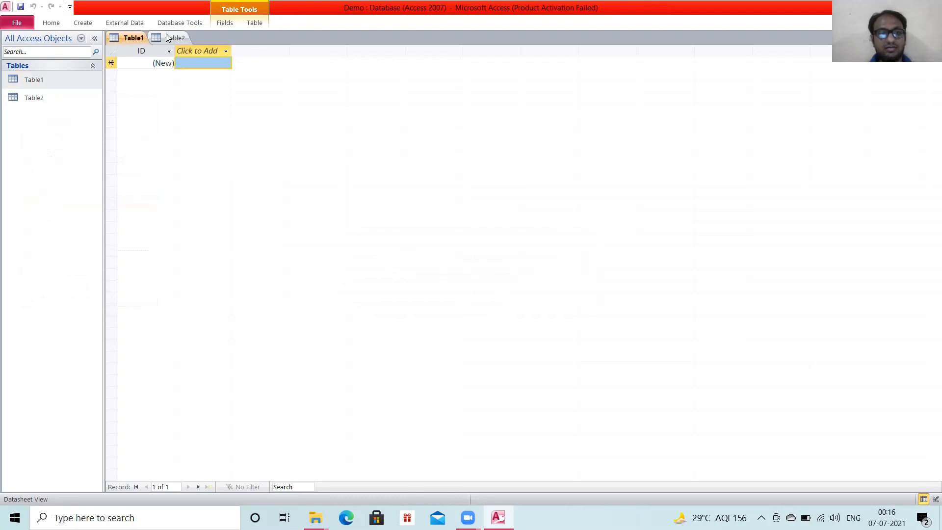
Close Table2 without saving it, leaving Table1 as the open table.
click(185, 38)
right_click(185, 37)
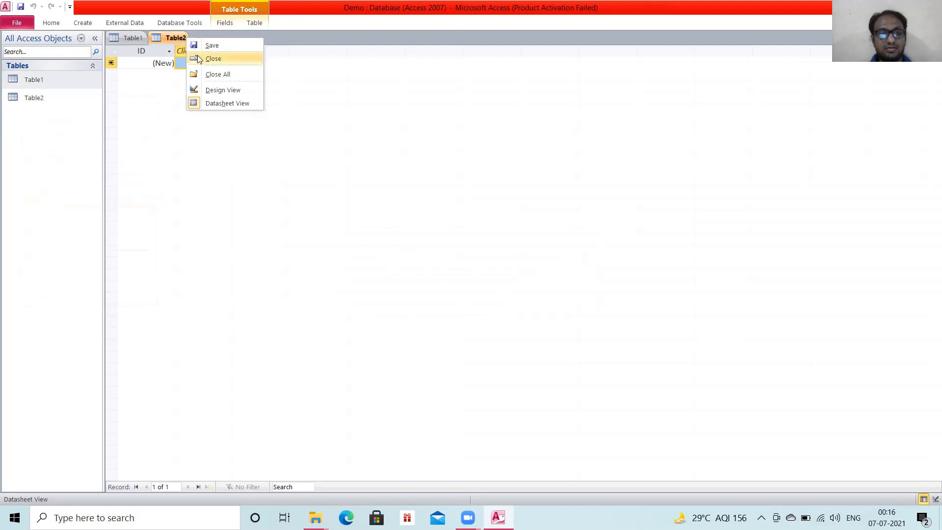
click(199, 58)
click(56, 82)
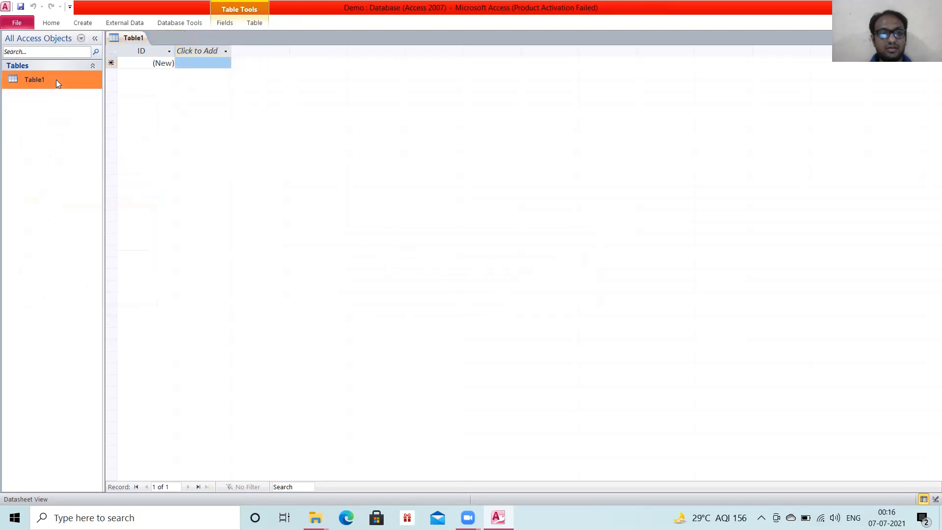
right_click(56, 79)
click(20, 122)
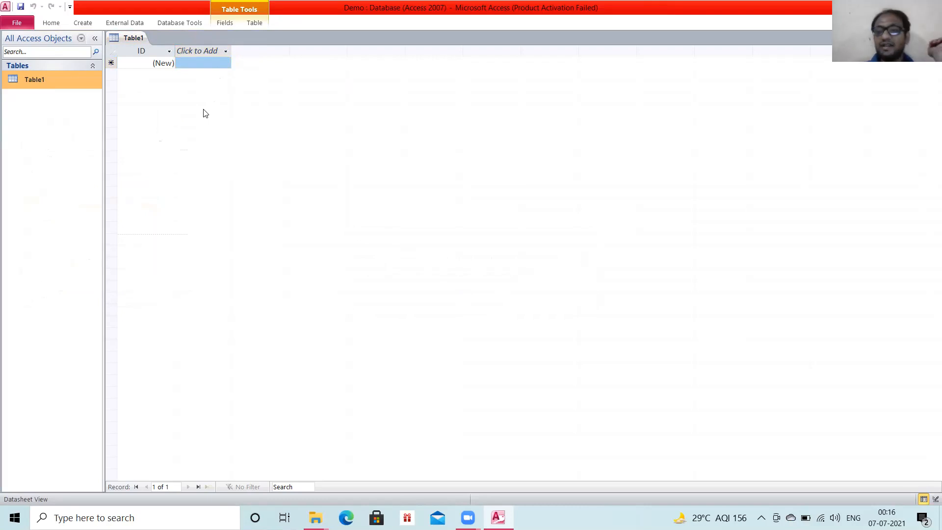
Switch Table1 to Design View, saving the table under the name Student_Address.
click(51, 23)
click(14, 64)
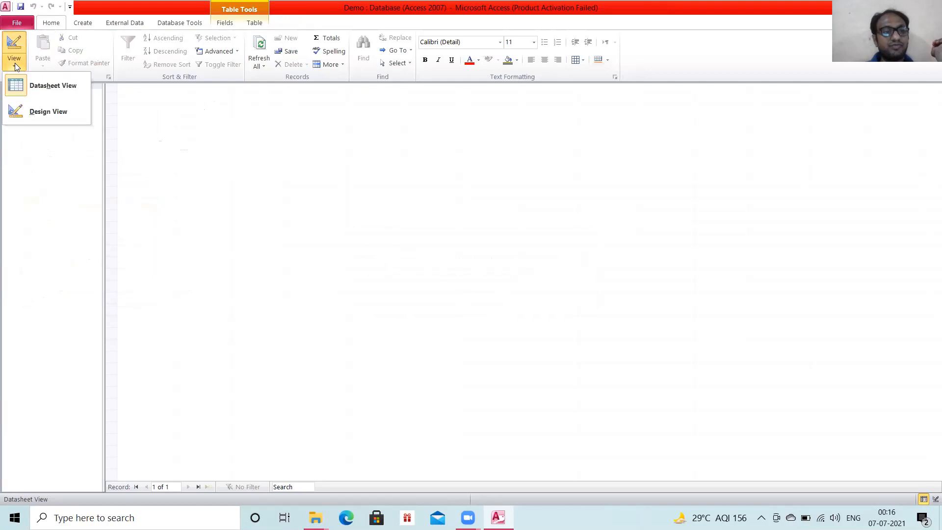
click(39, 112)
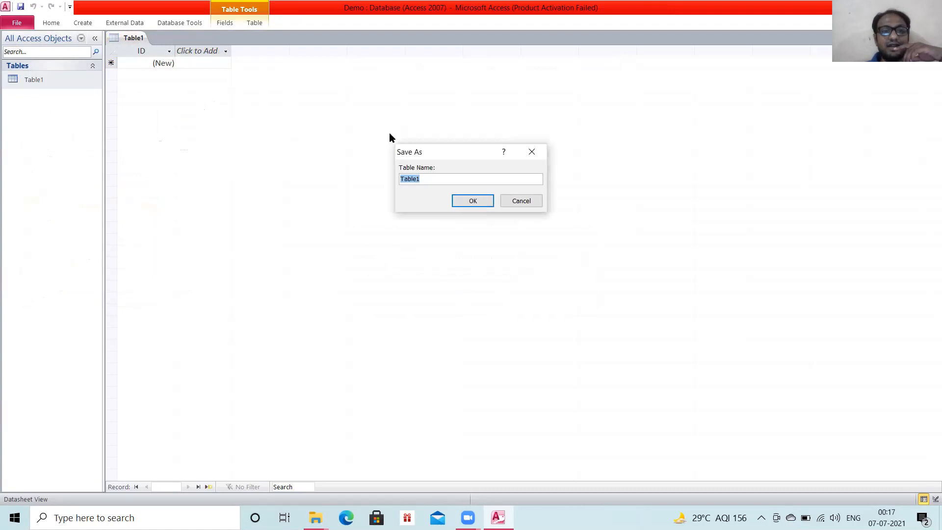
key(BackSpace)
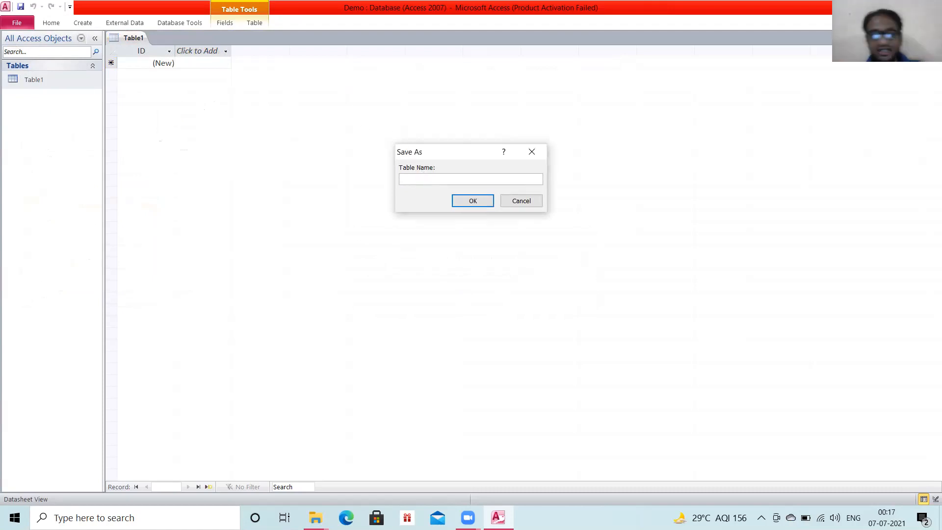
text(Add)
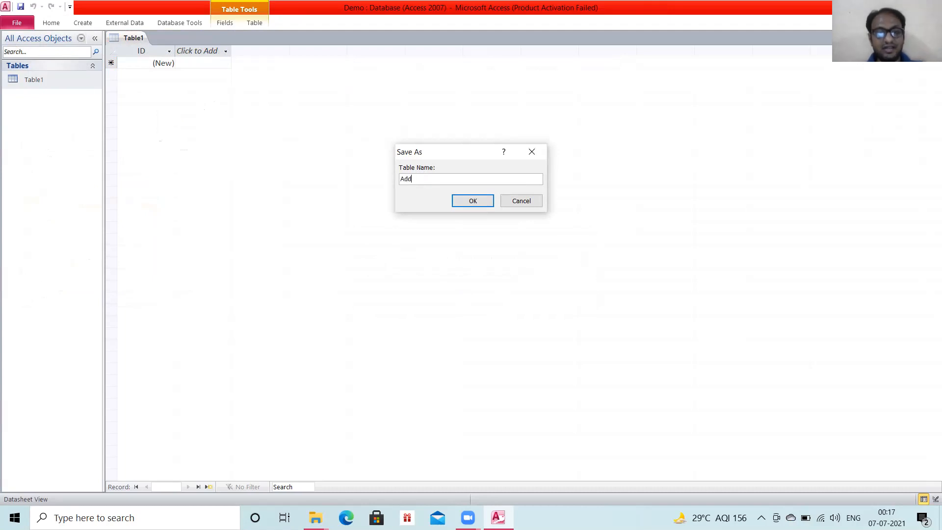
text(ress)
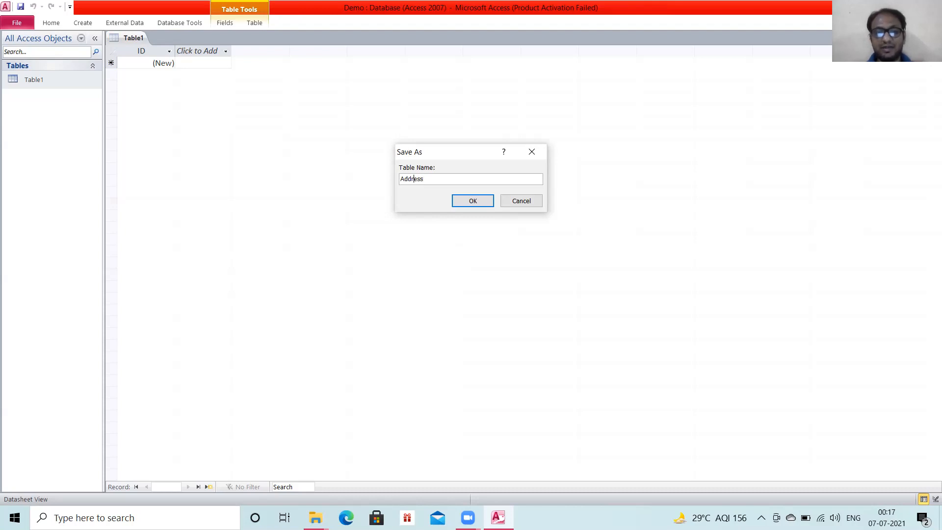
text(Student)
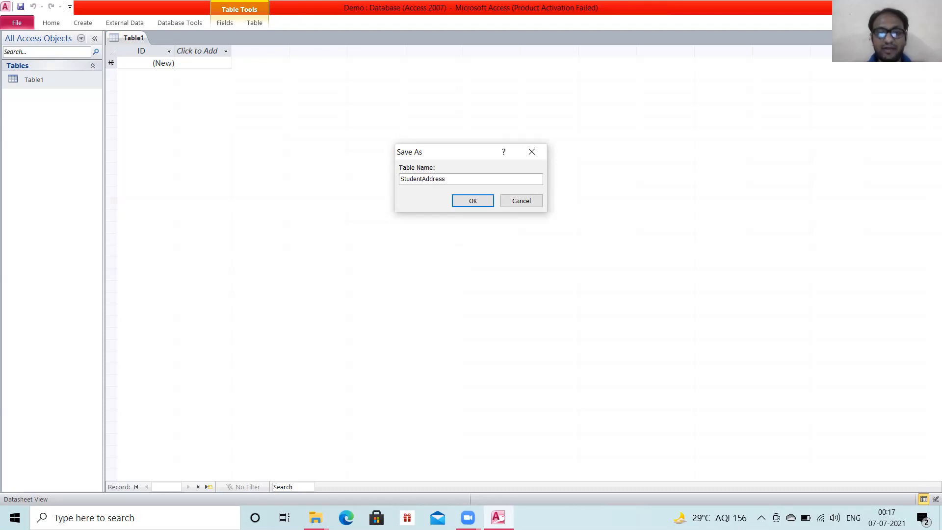
text(_)
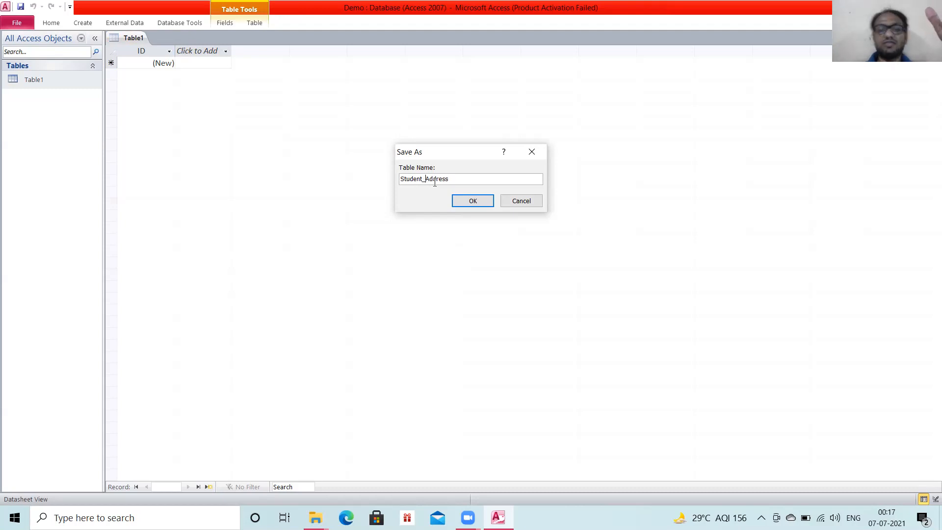
click(471, 201)
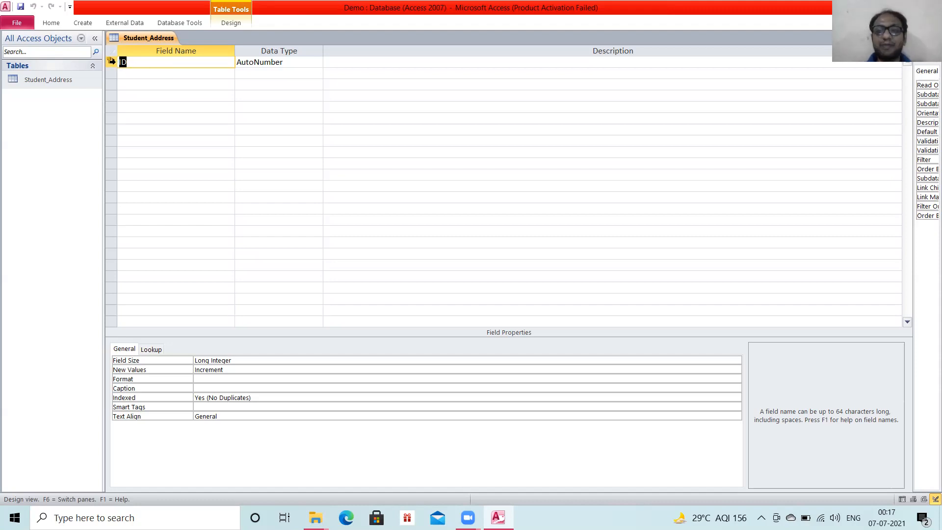
Remove the primary key from the ID field of the Student_Address table.
mouse_move(112, 61)
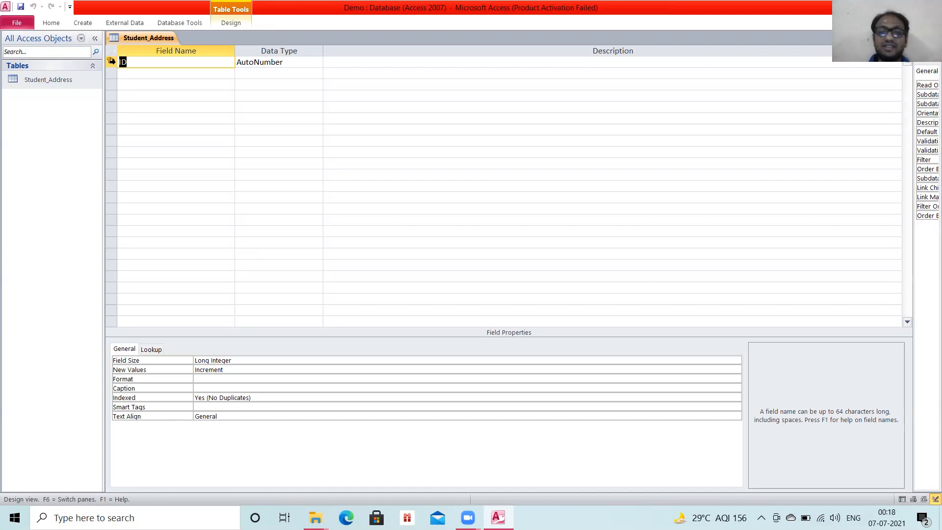
right_click(110, 63)
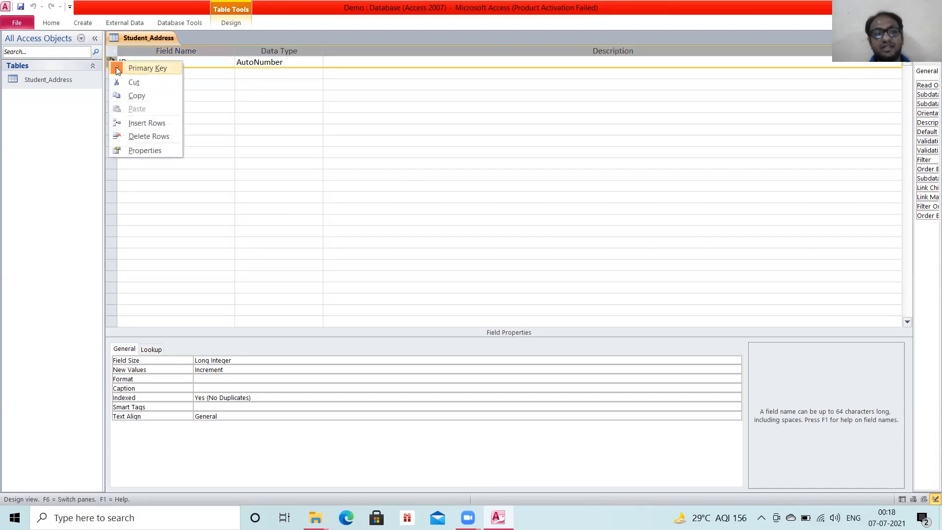
click(116, 67)
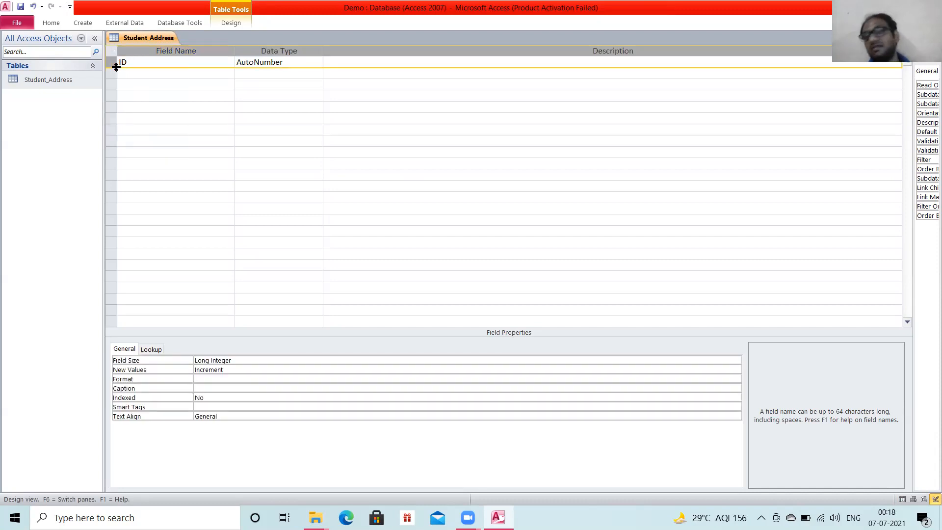
Rename the ID field of the Student_Address table to Roll_Number.
click(148, 65)
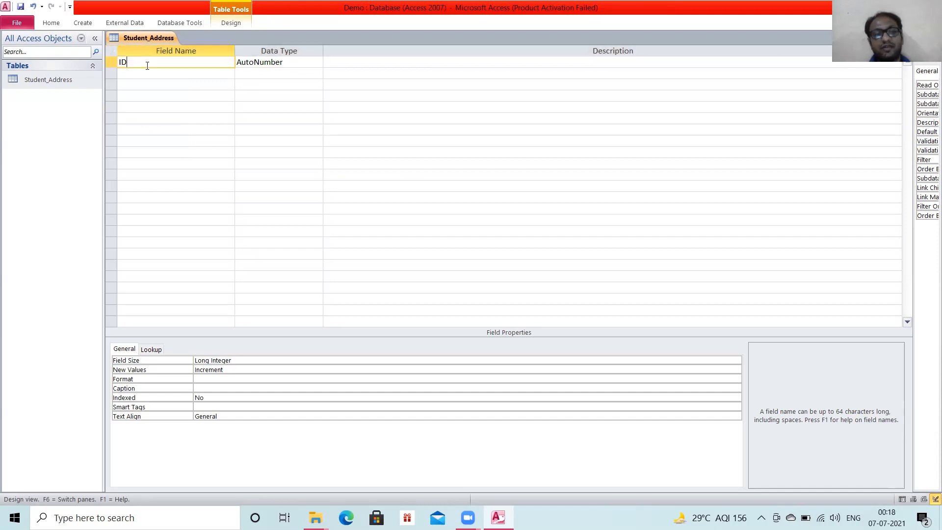
key(BackSpace)
key(BackSpace)
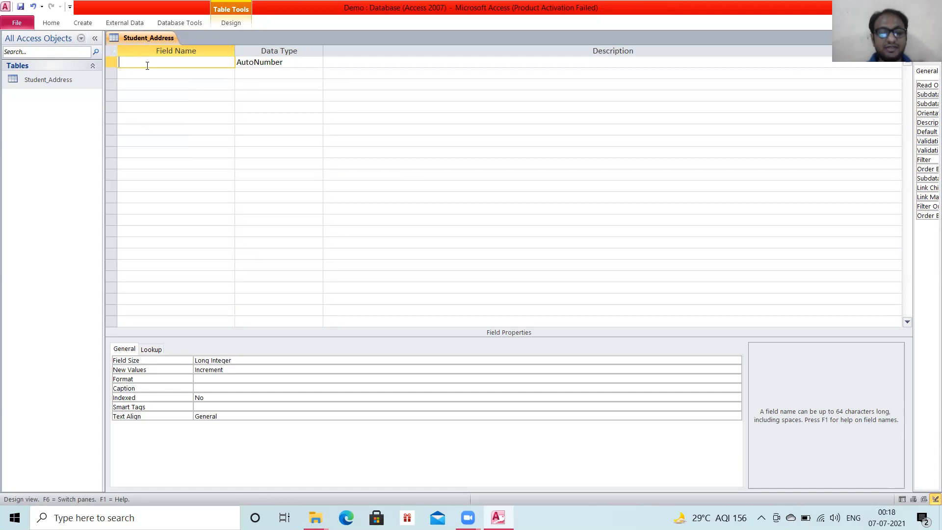
text(Name)
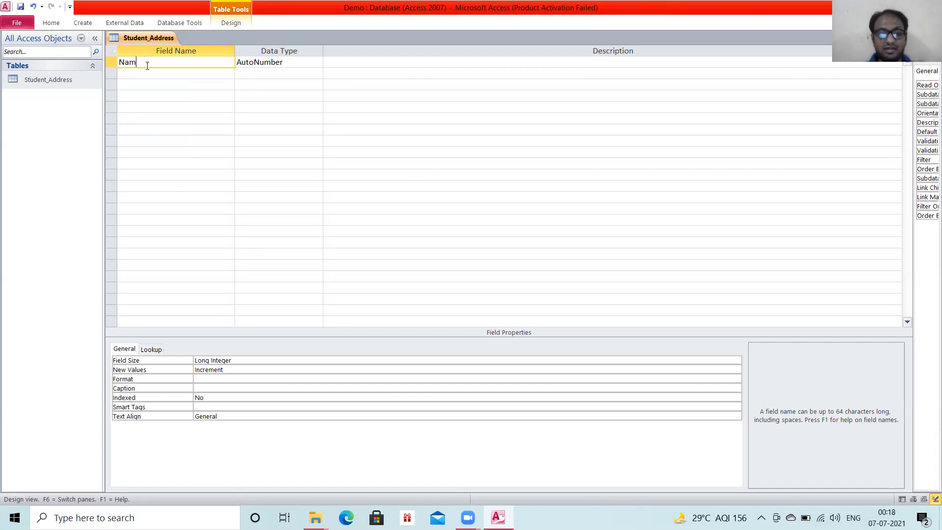
key(BackSpace)
key(BackSpace)
key(BackSpace)
key(BackSpace)
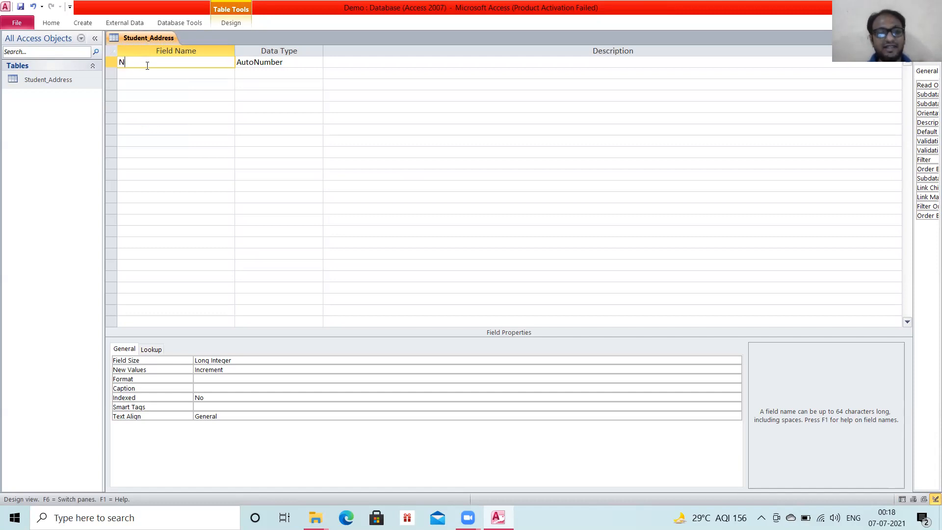
text(Roll)
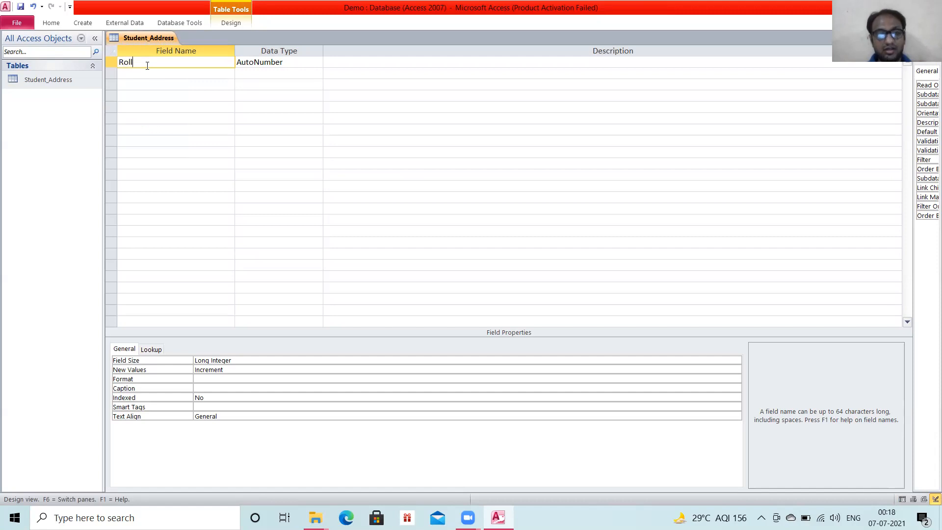
text(_Number)
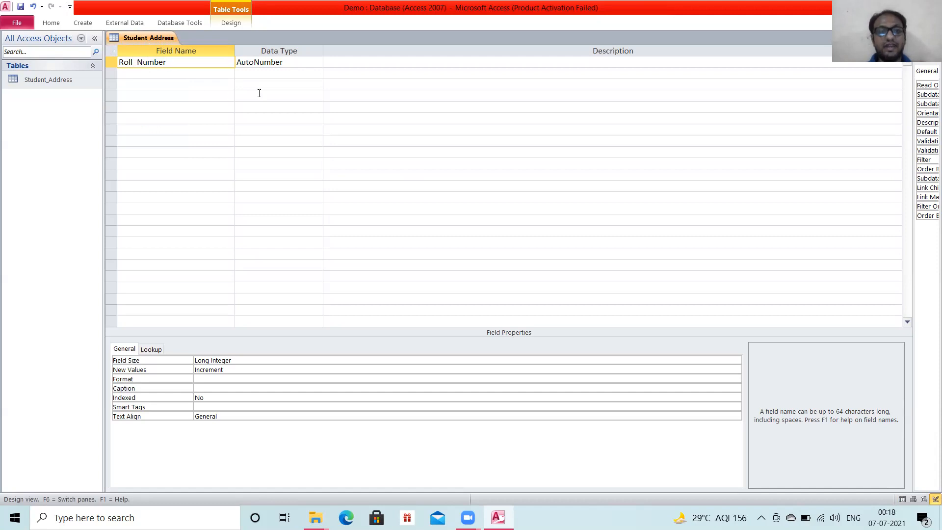
Set the data type of the Roll_Number field to Number.
key(Tab)
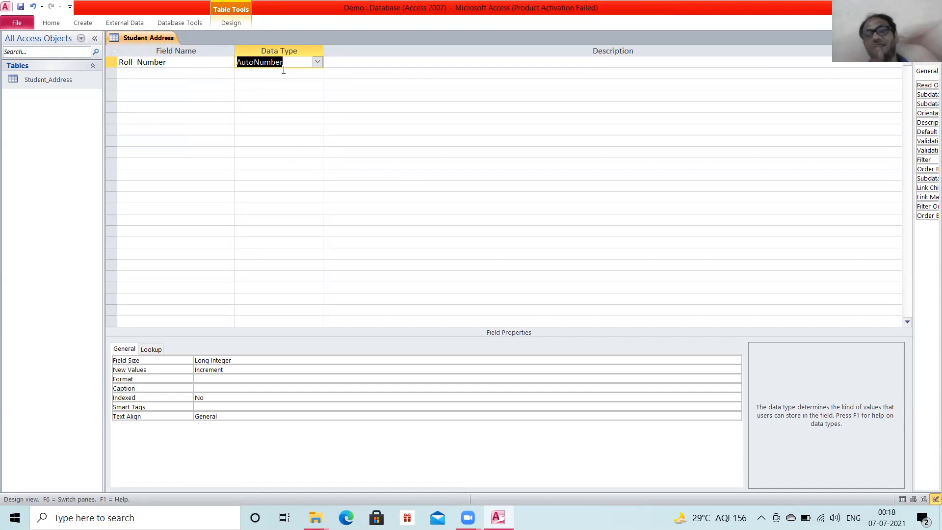
click(318, 63)
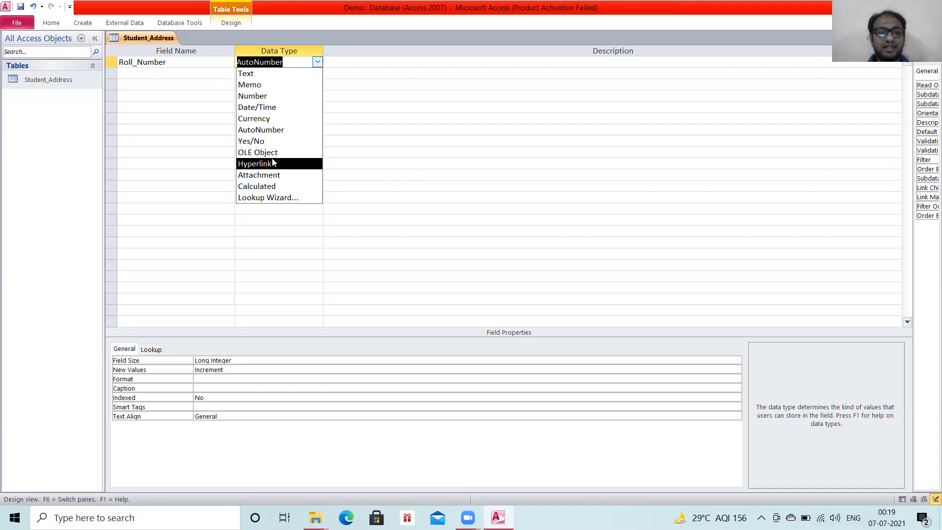
click(248, 95)
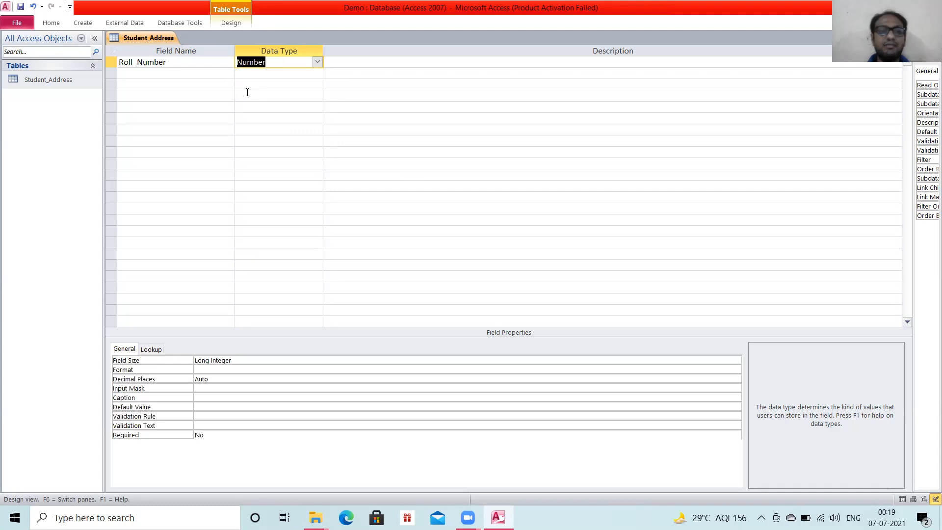
Add a Text field called Name below Roll_Number, accepting the use of a reserved word.
click(176, 77)
text(Name)
key(Tab)
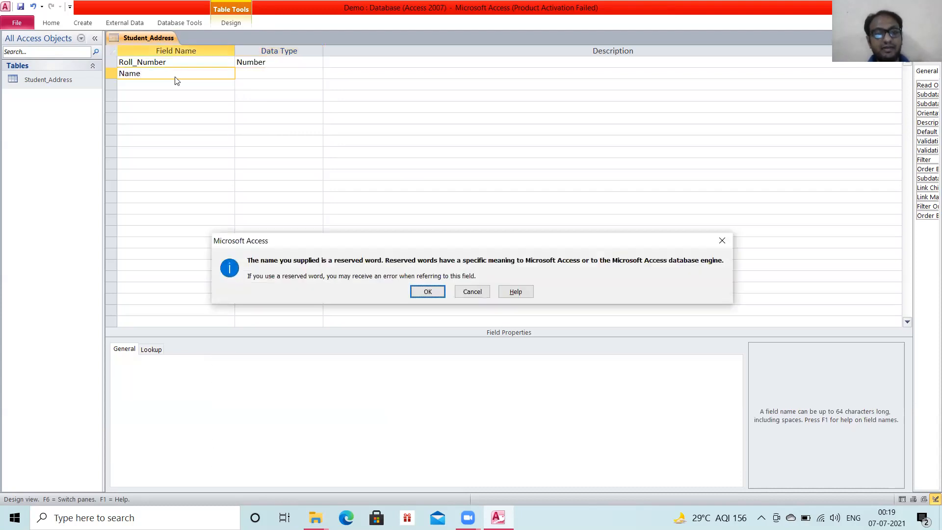
click(427, 291)
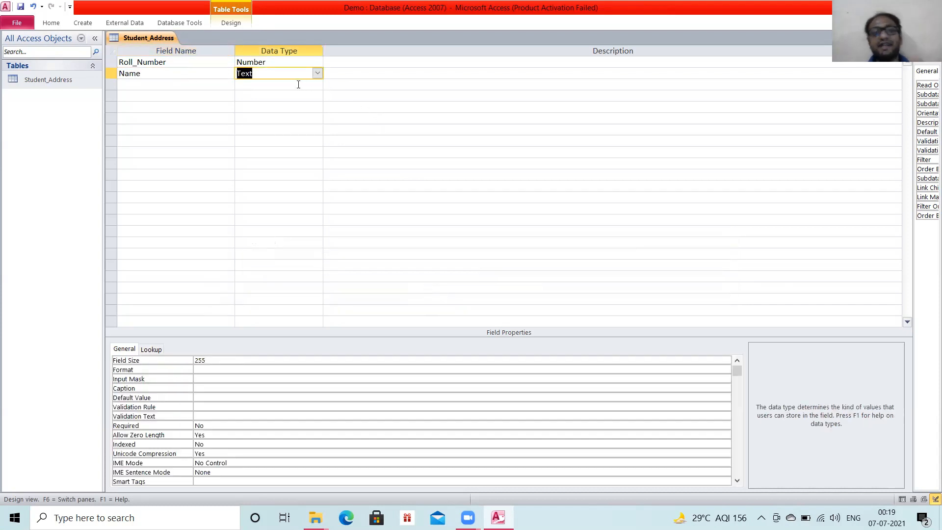
Add a third field called F_name with the Text data type below the Name field.
click(199, 86)
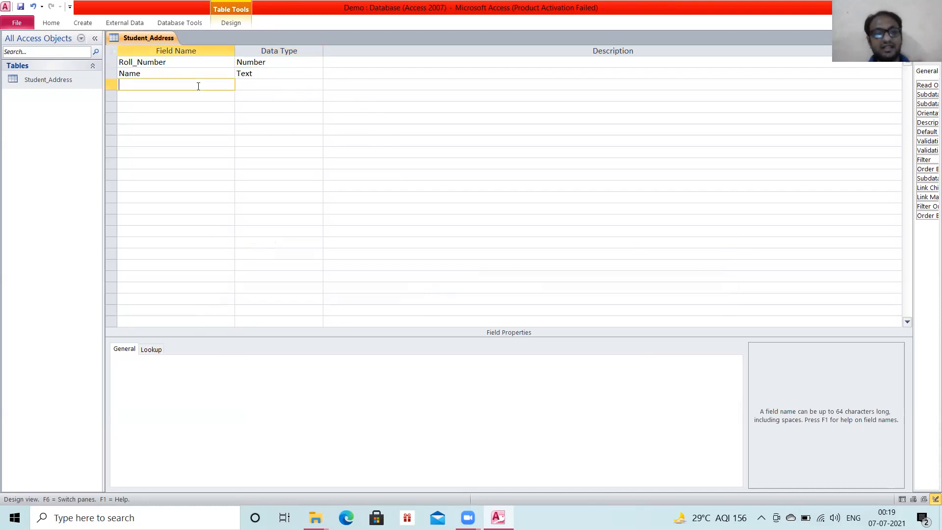
text(Father)
key(BackSpace)
key(BackSpace)
key(BackSpace)
key(BackSpace)
key(BackSpace)
text(_name)
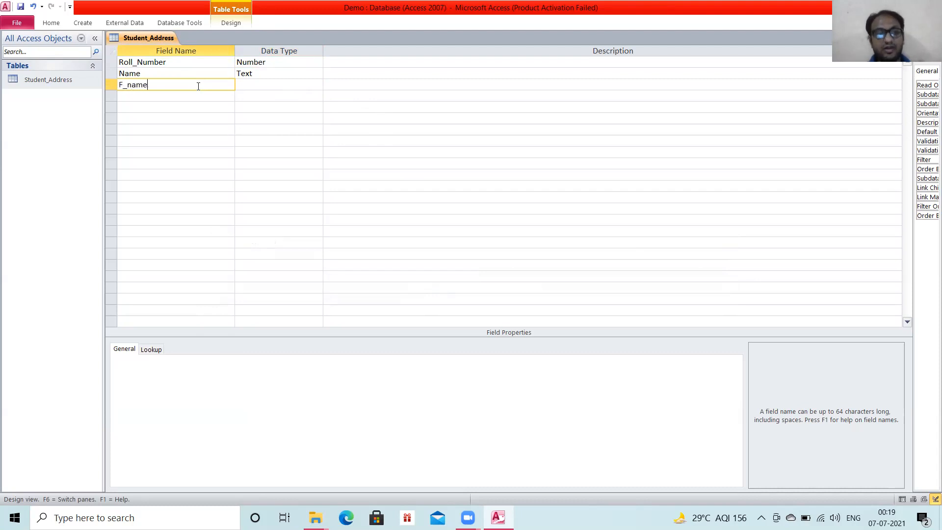
key(Tab)
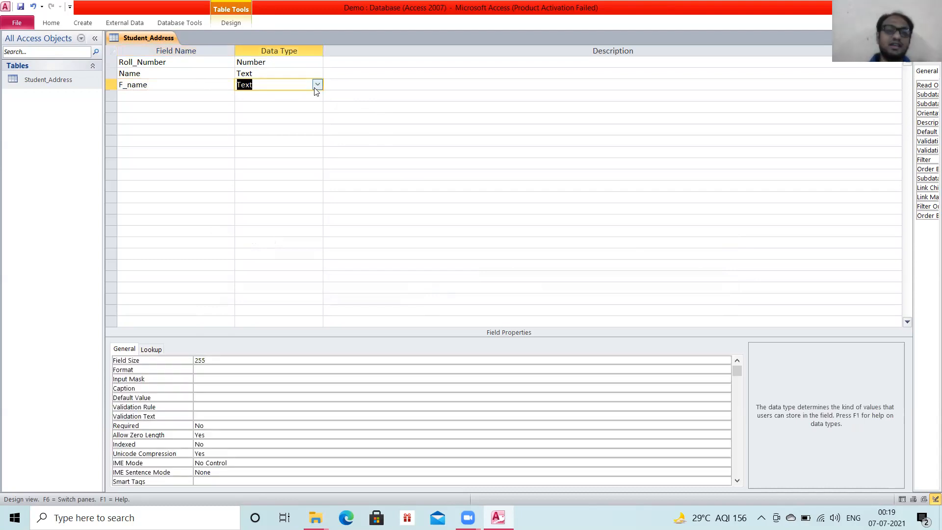
Add a fourth field called Marks below the F_name field.
click(204, 99)
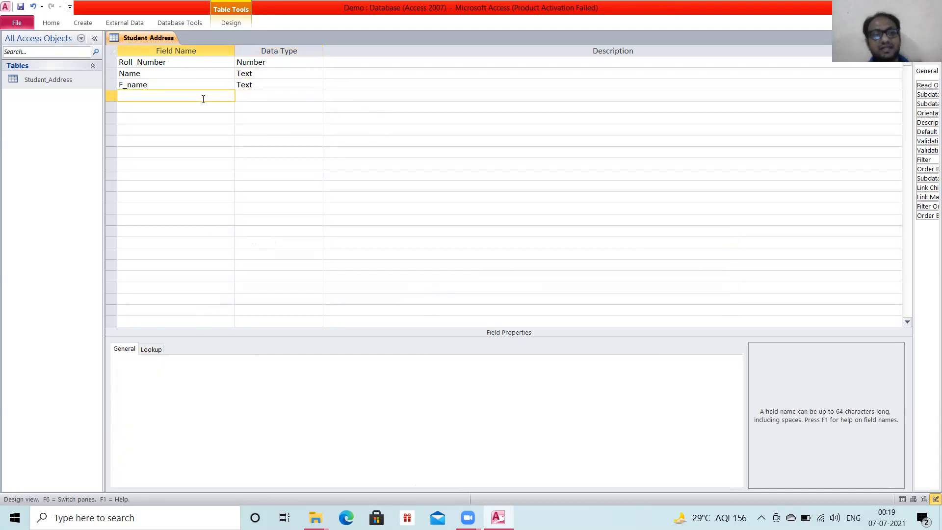
text(Fe)
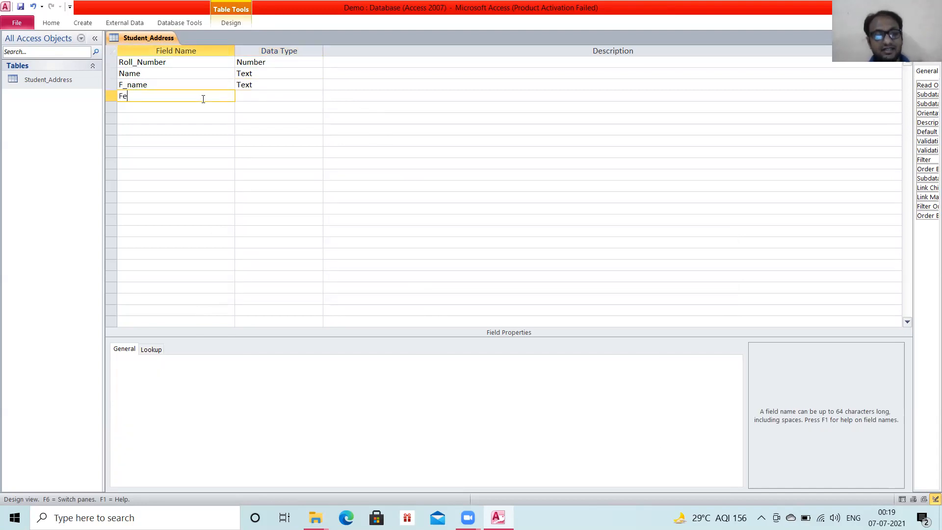
text(ees)
key(BackSpace)
key(BackSpace)
key(BackSpace)
key(BackSpace)
key(BackSpace)
text(Marks)
key(Tab)
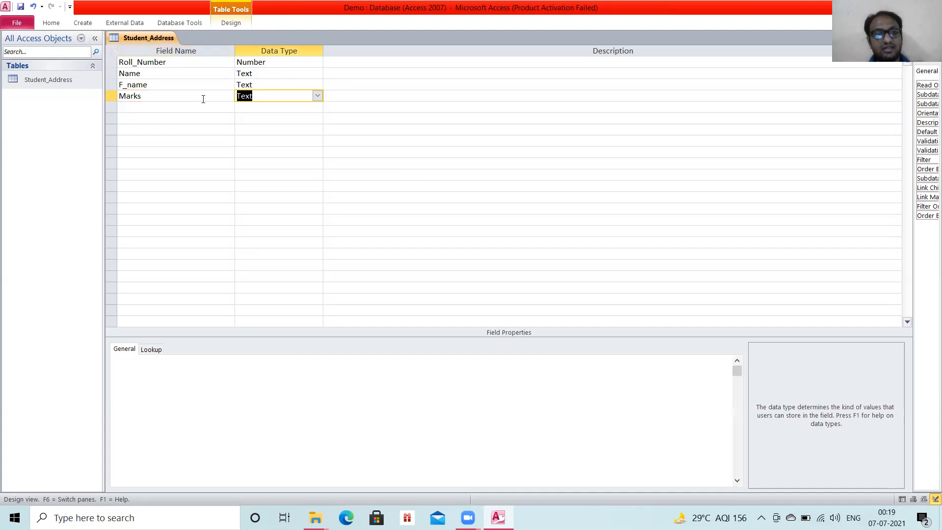
Set the data type of the Marks field to Number.
click(318, 97)
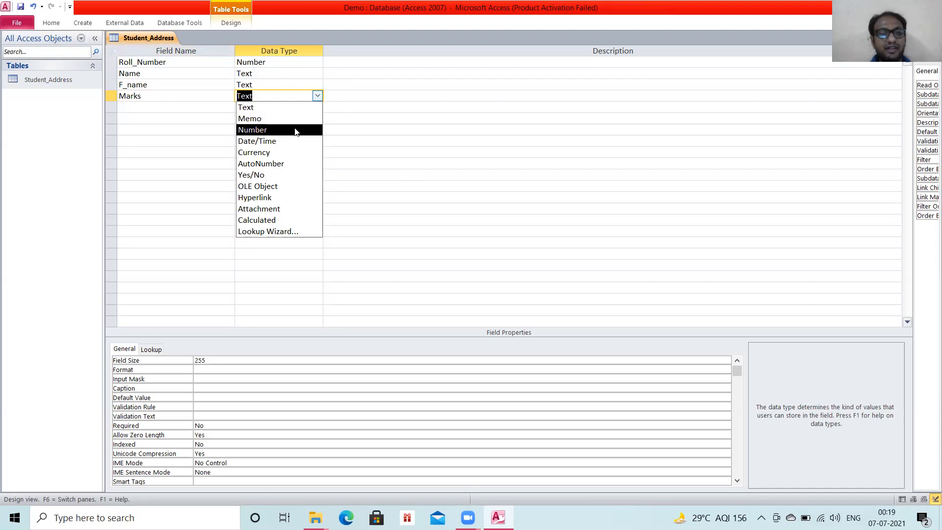
click(296, 130)
click(181, 115)
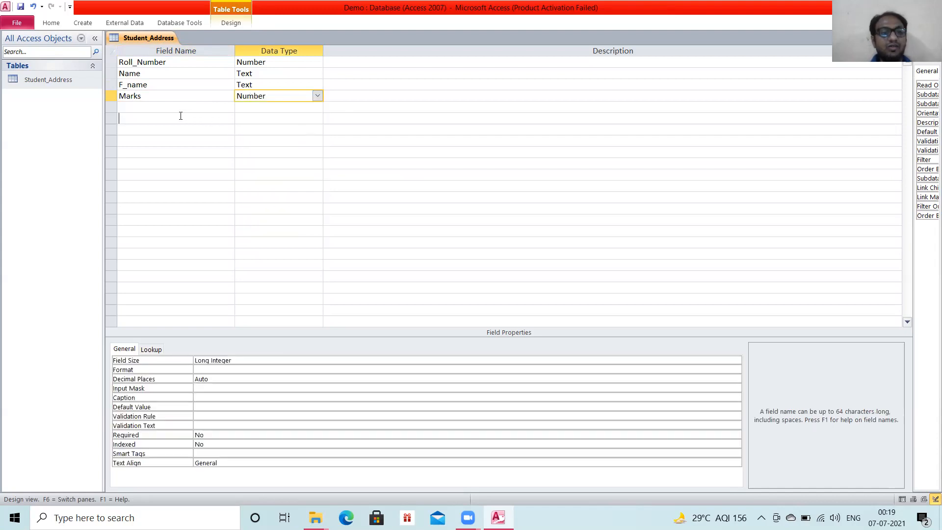
click(170, 107)
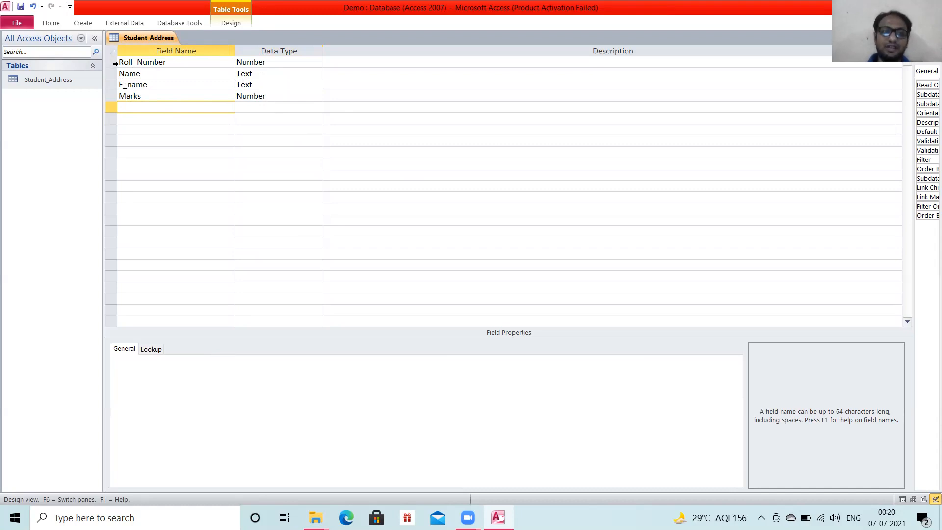
Make Roll_Number the primary key of the Student_Address table.
click(112, 62)
right_click(115, 66)
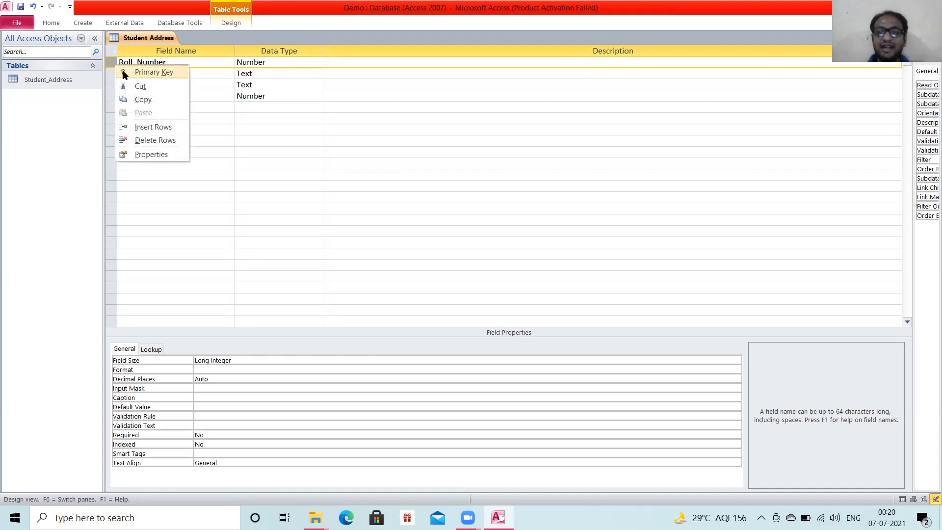
click(124, 72)
click(219, 185)
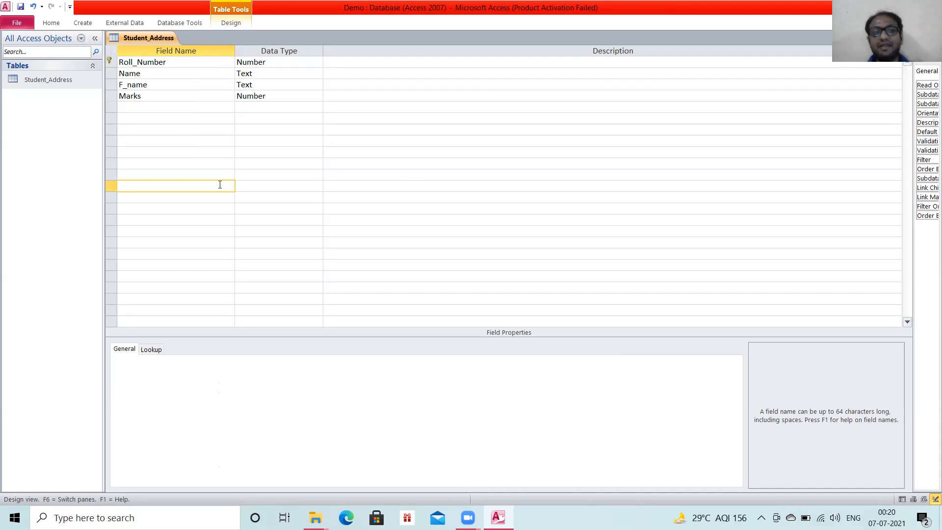
Switch the Student_Address table to Datasheet View, saving the design changes.
click(49, 25)
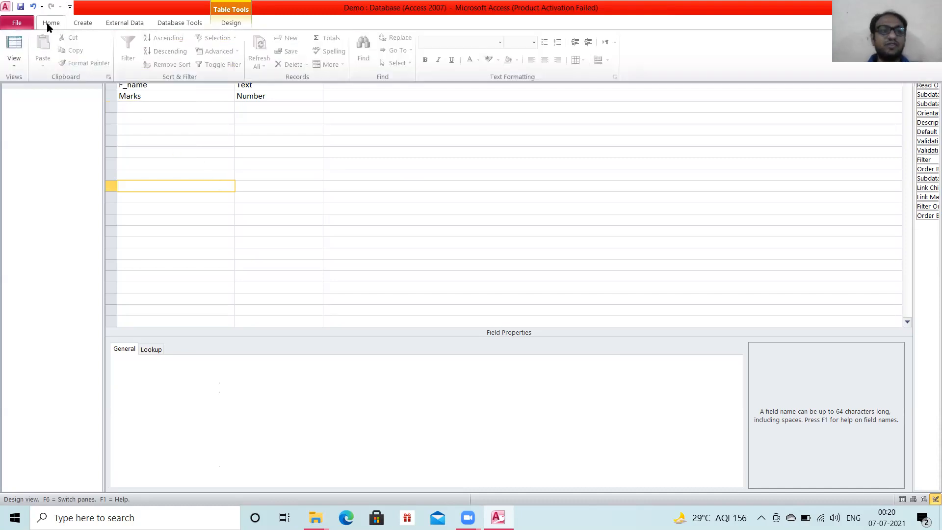
click(14, 60)
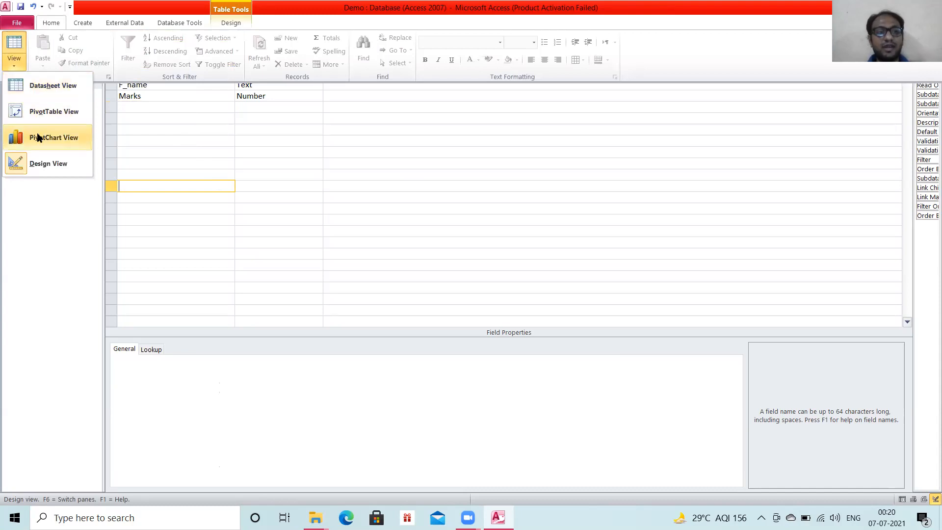
click(38, 98)
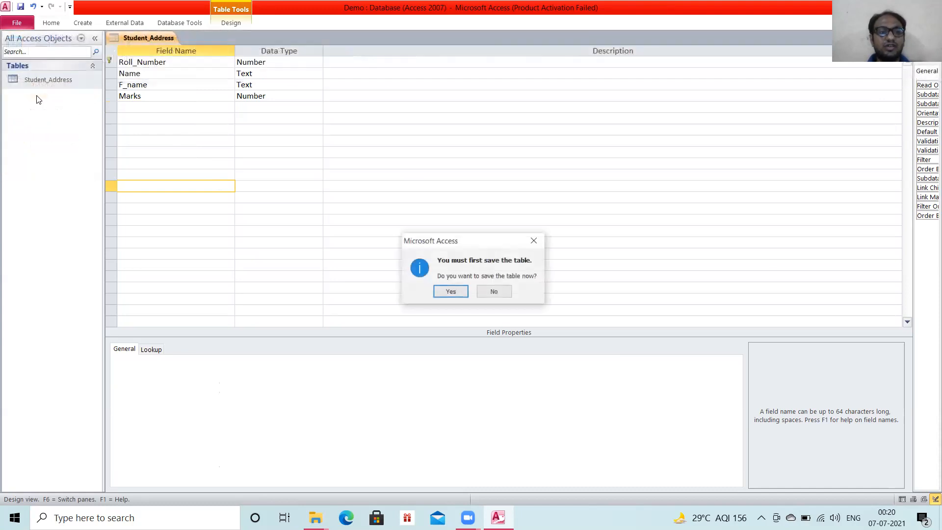
click(446, 293)
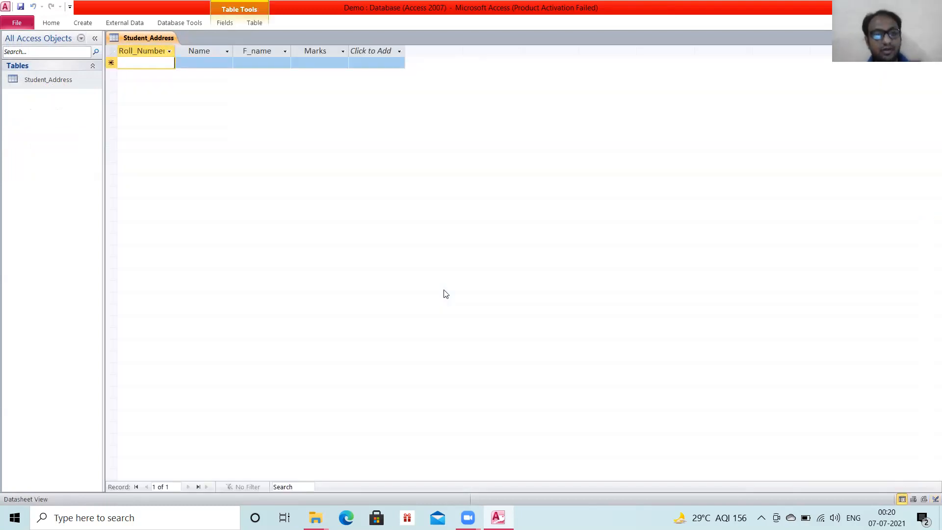
Enter roll number 1 and the student's name in the first record.
text(1)
key(Tab)
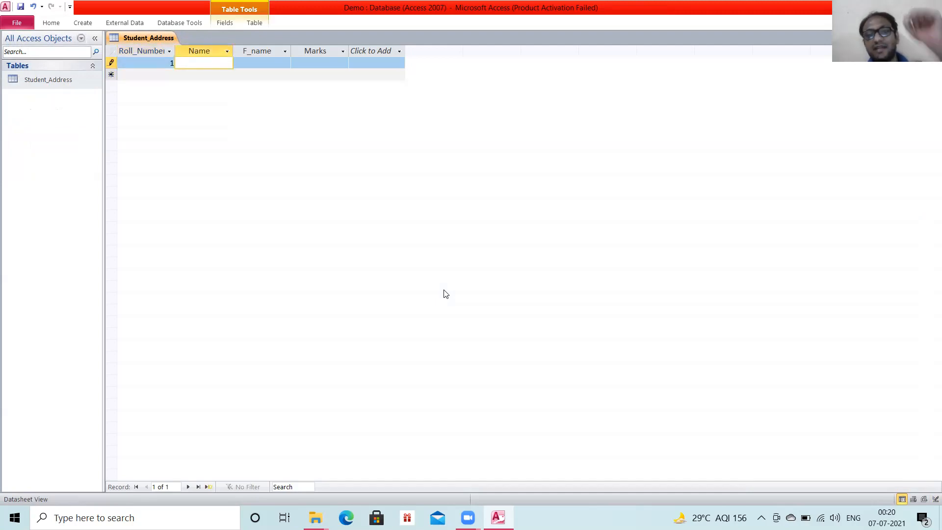
text(S)
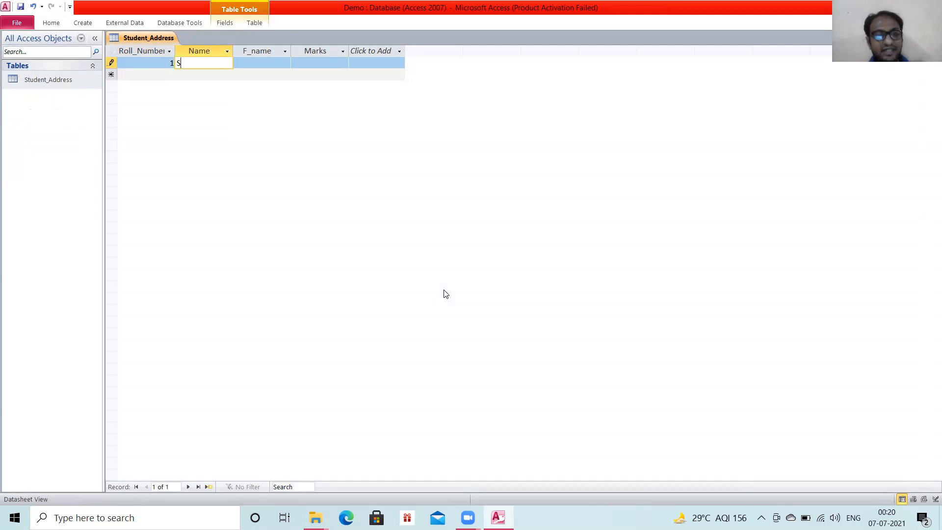
text(idd)
key(Caps_Lock)
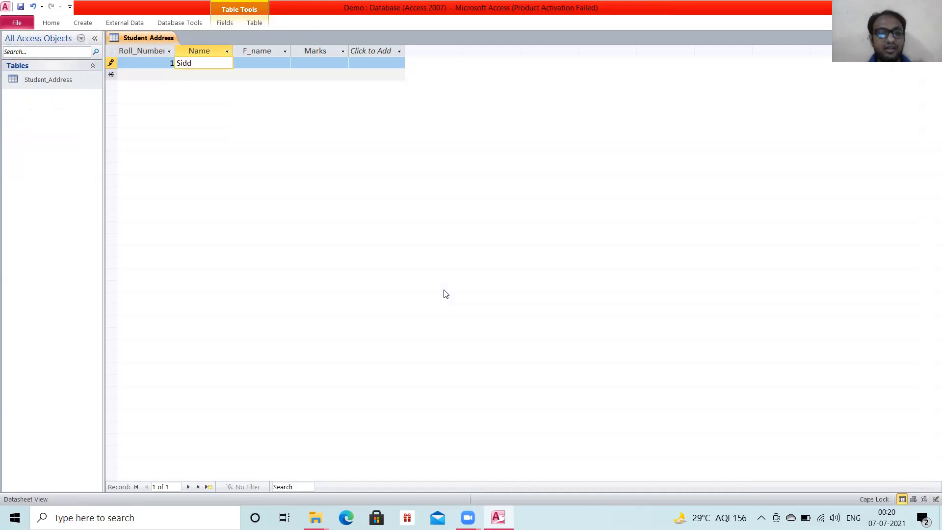
key(Tab)
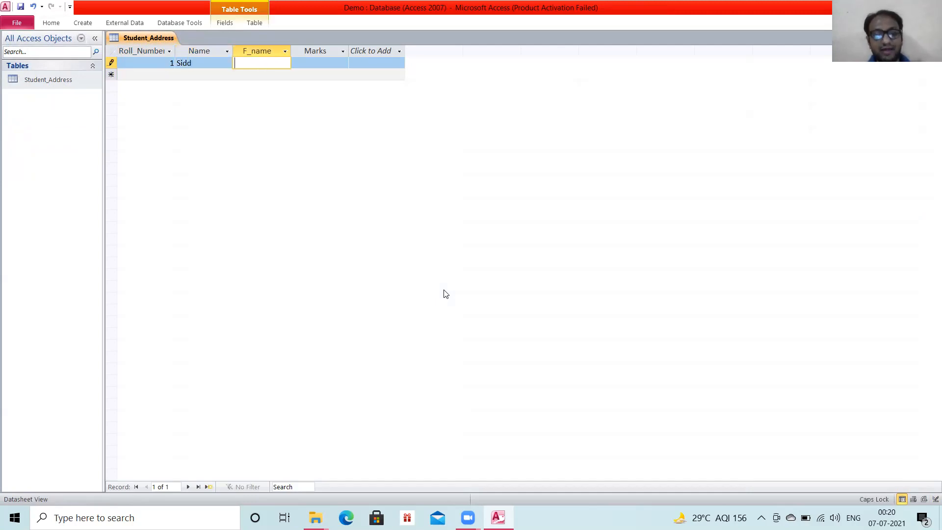
Complete the first record with the father's name in F_name and 300 in Marks.
text(ABC)
key(BackSpace)
key(BackSpace)
key(BackSpace)
key(Caps_Lock)
text(Balram)
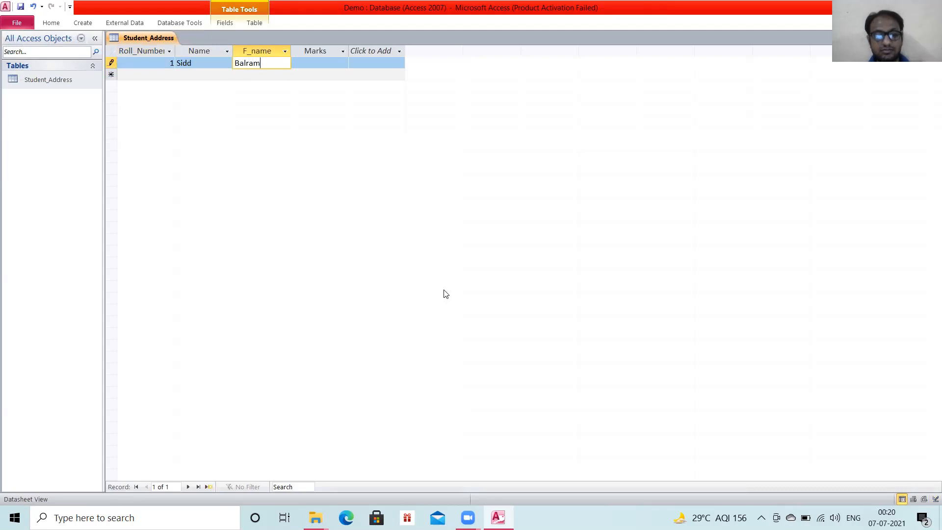
key(Tab)
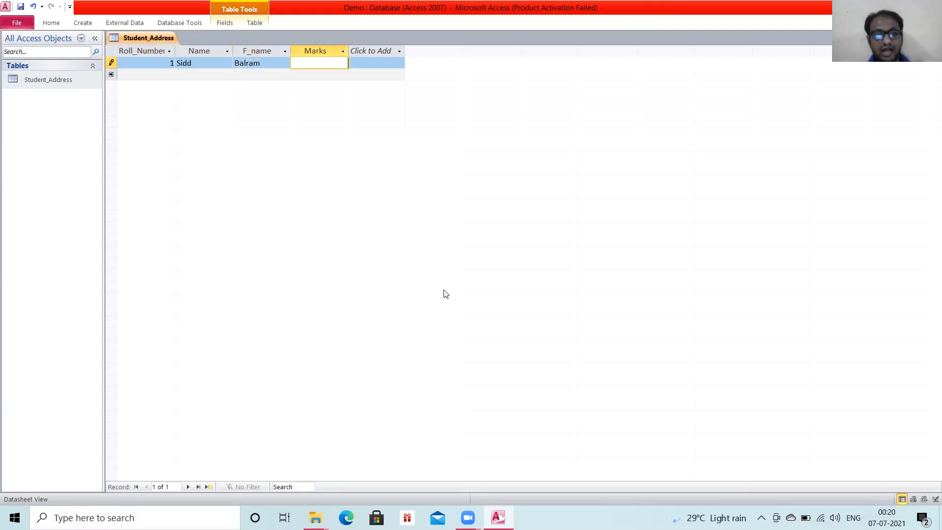
text(300)
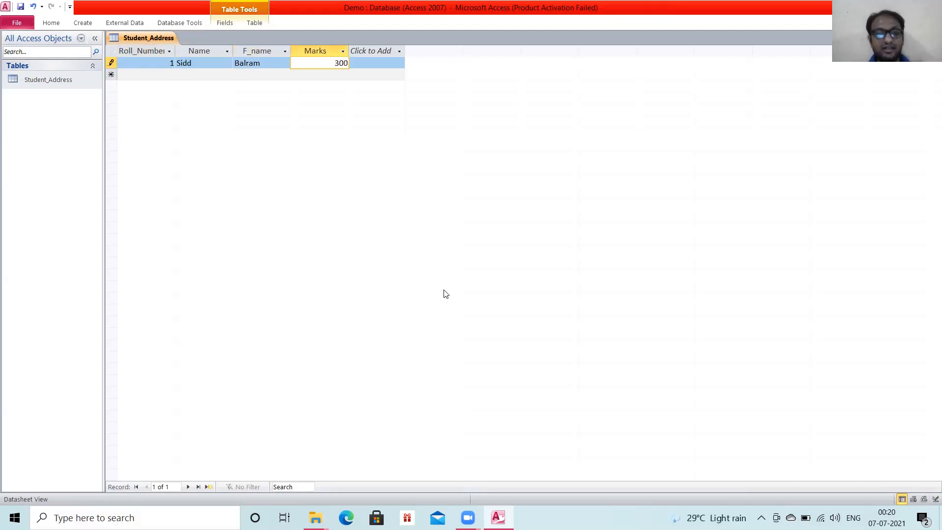
key(Tab)
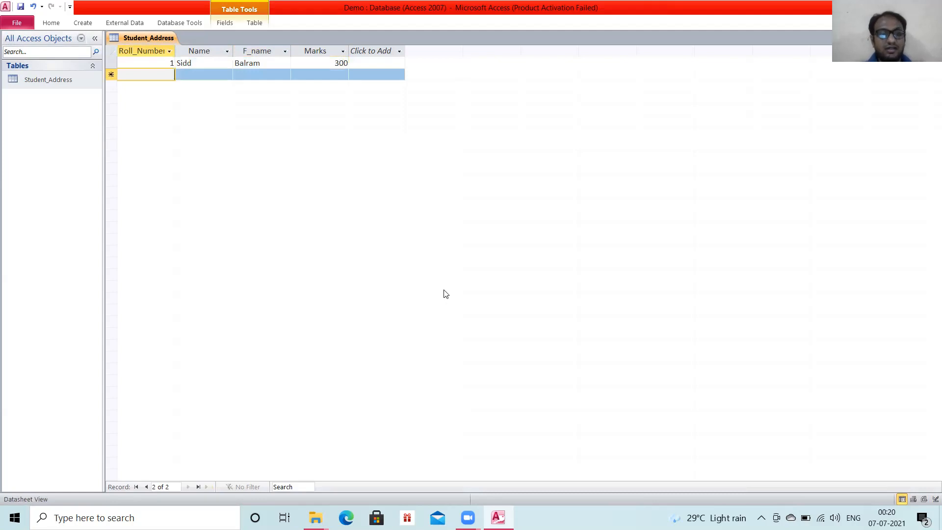
Add the second student record with roll number 2, the student's name, the father's name and 350 in Marks.
text(2)
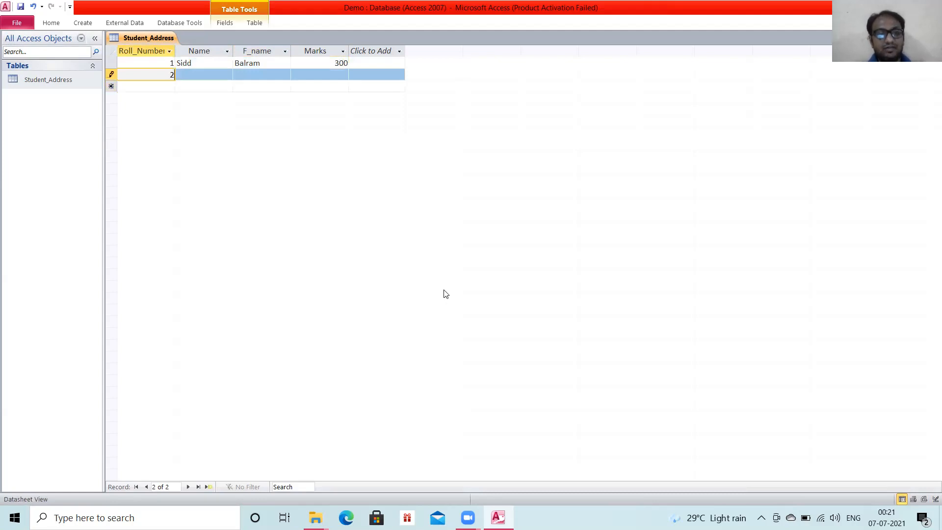
key(Tab)
text(Ajay)
key(Tab)
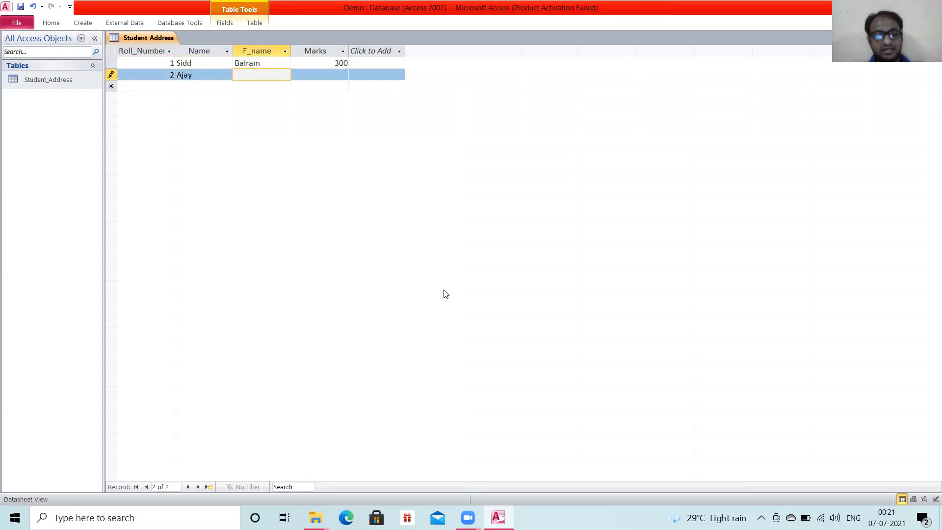
text(Virendra)
key(Tab)
text(350)
key(Tab)
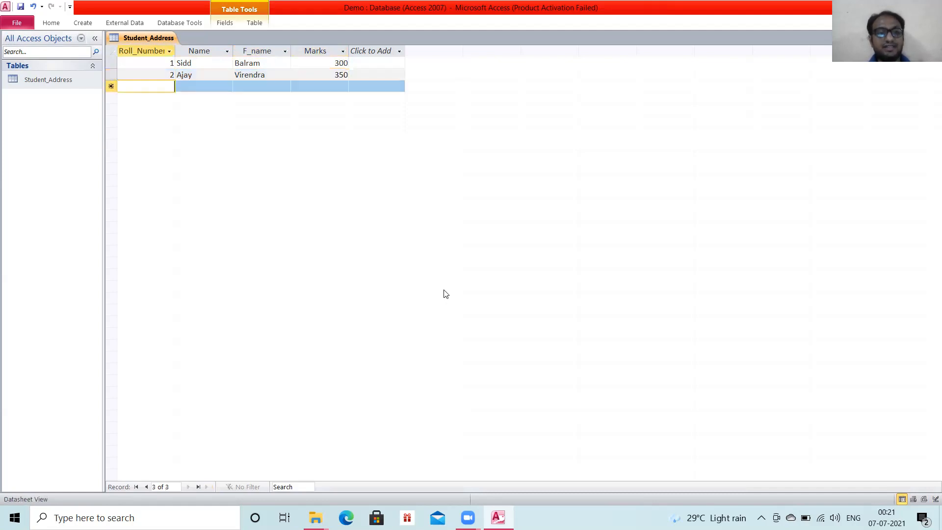
Add the third student record with roll number 3, the student's name, the father's name and 400 in Marks.
text(3)
key(Tab)
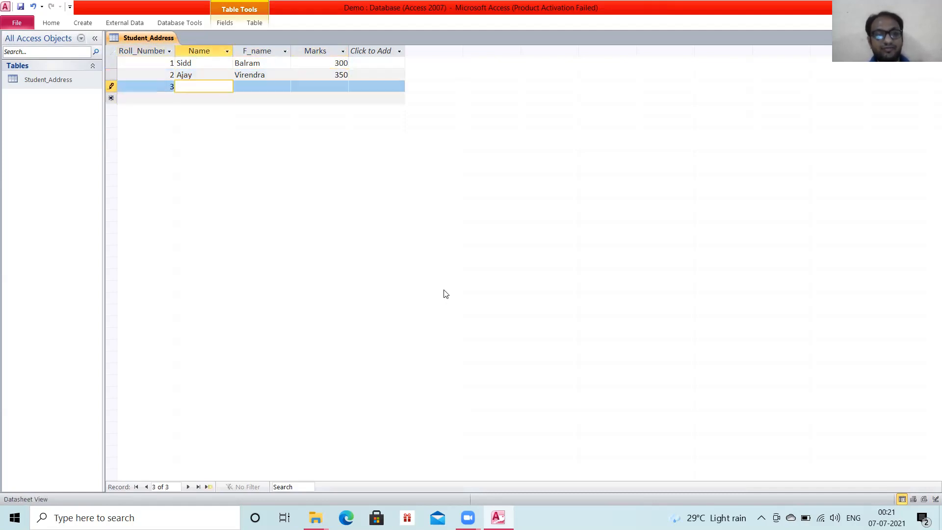
text(Vishal)
key(Tab)
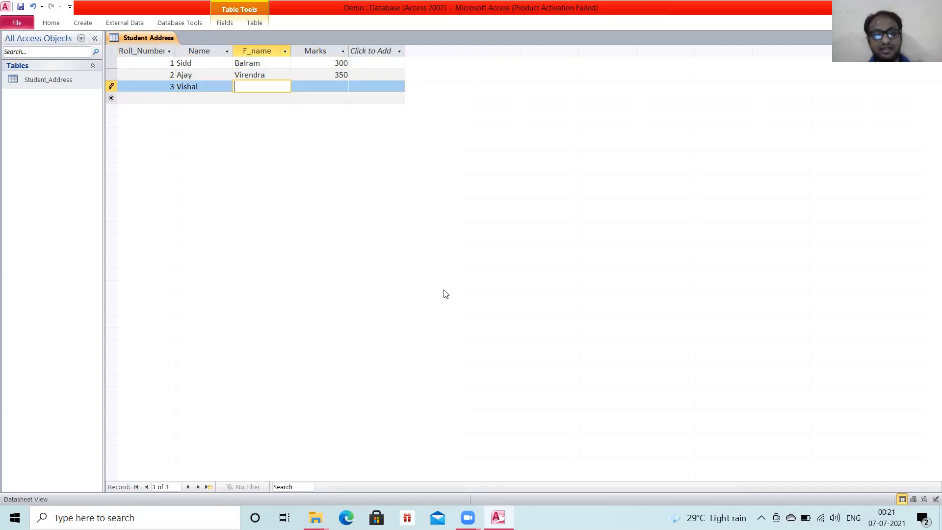
text(Aman)
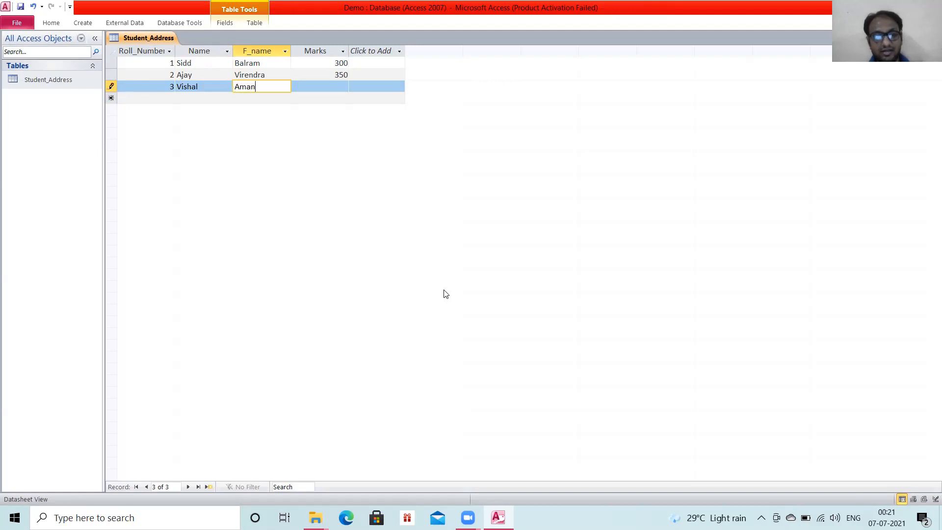
key(Caps_Lock)
key(Tab)
text(400)
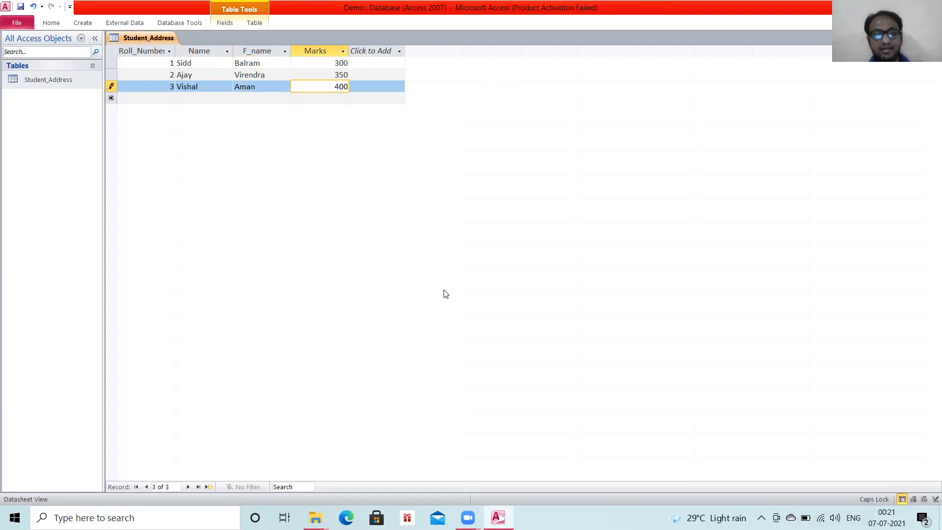
key(Tab)
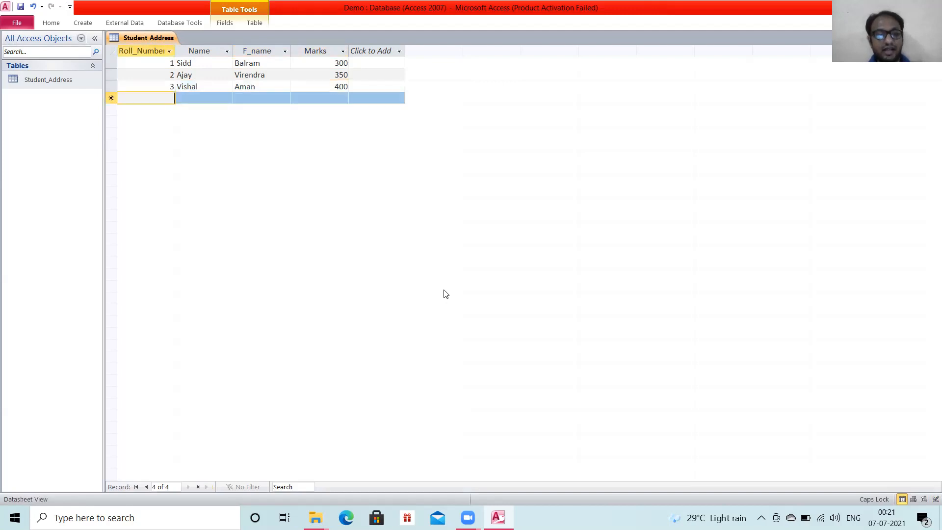
Enter roll number 4 and the student's name, with only its first letter capitalized, in the fourth record.
text(4)
key(Tab)
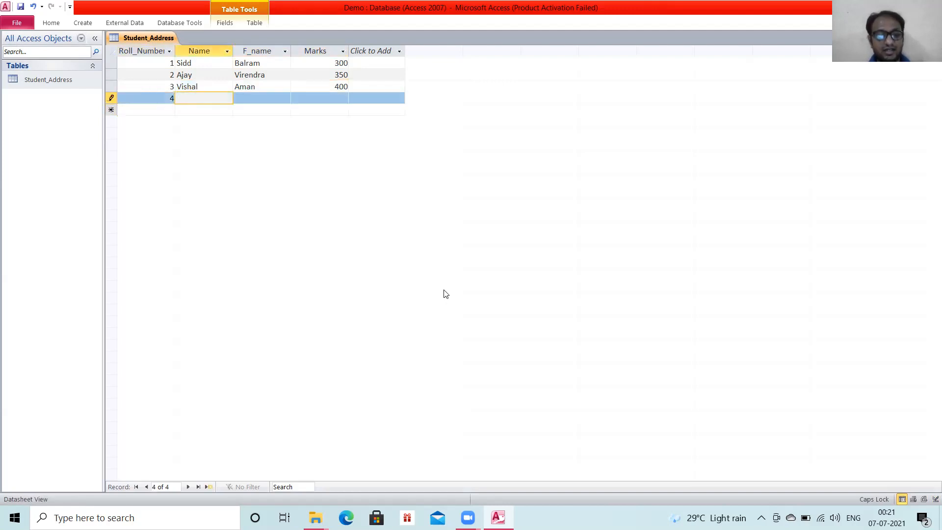
text(vlKASH)
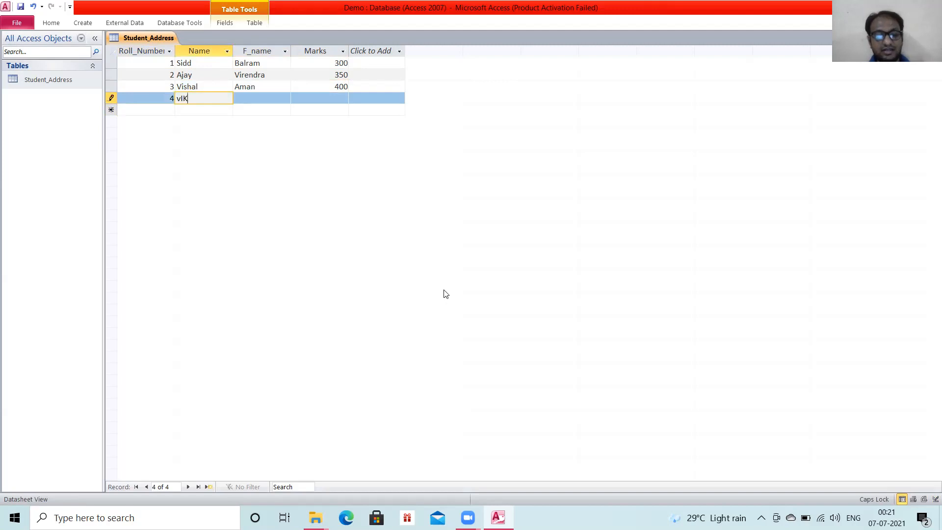
key(BackSpace)
key(BackSpace)
key(BackSpace)
key(BackSpace)
key(BackSpace)
key(BackSpace)
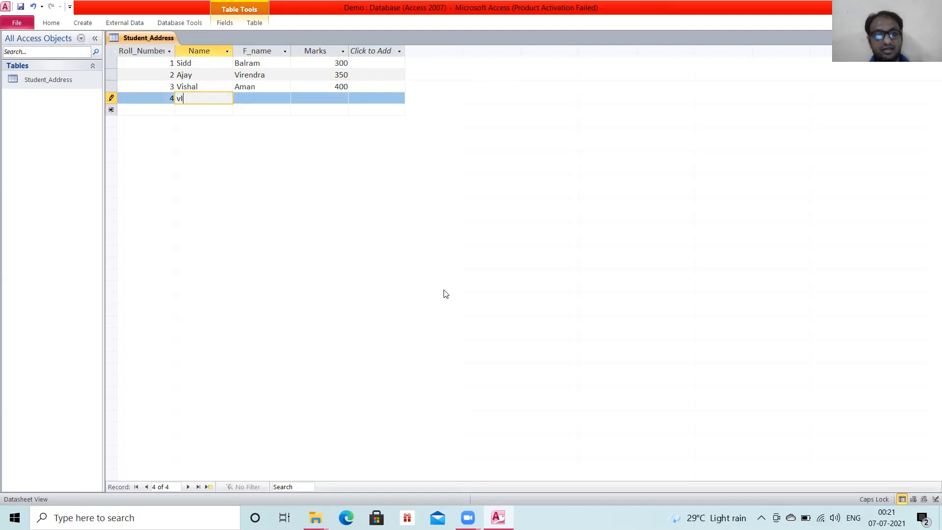
text(v)
key(Caps_Lock)
text(Vikash)
key(Tab)
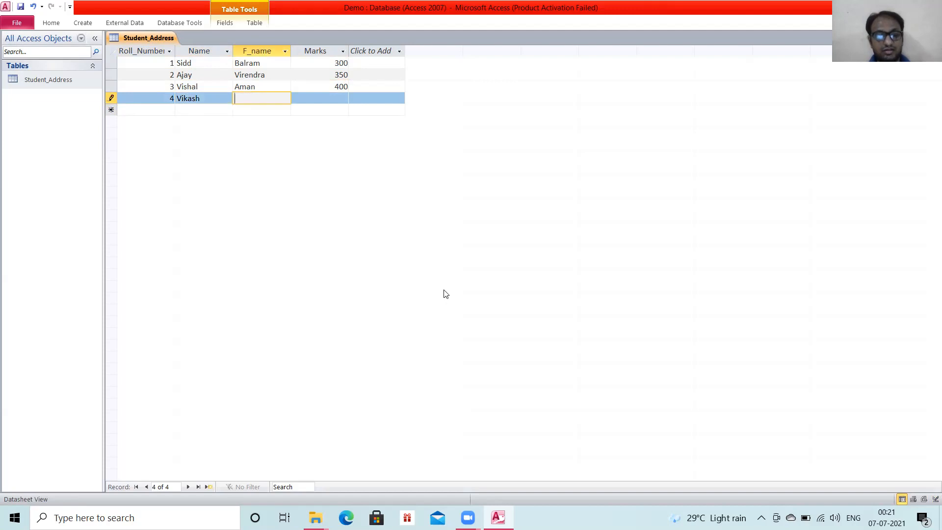
Complete the fourth record with the father's name in F_name and 230 in Marks.
text(Jay)
key(Tab)
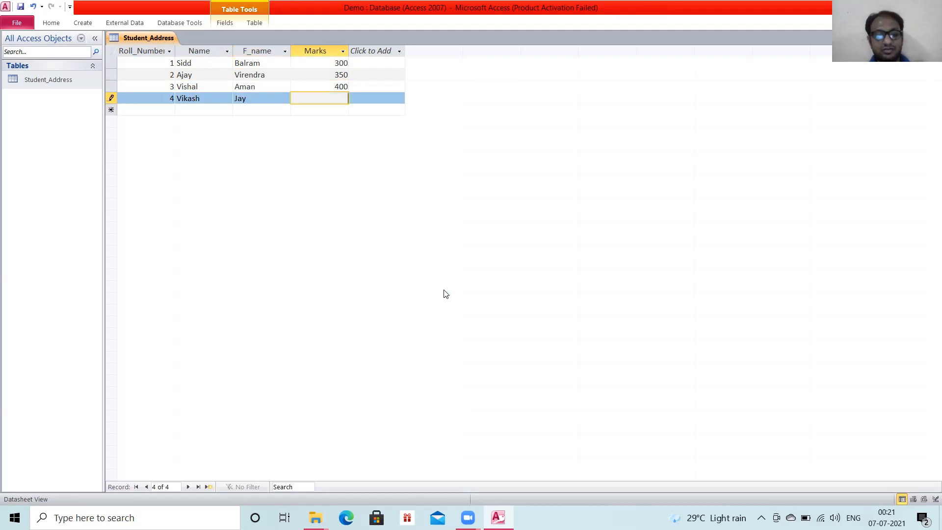
text(230)
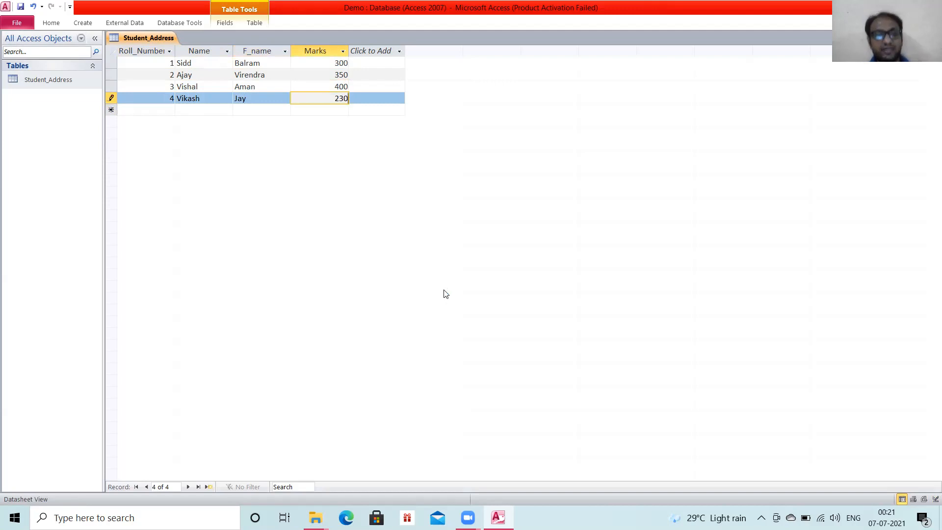
key(Tab)
key(Tab)
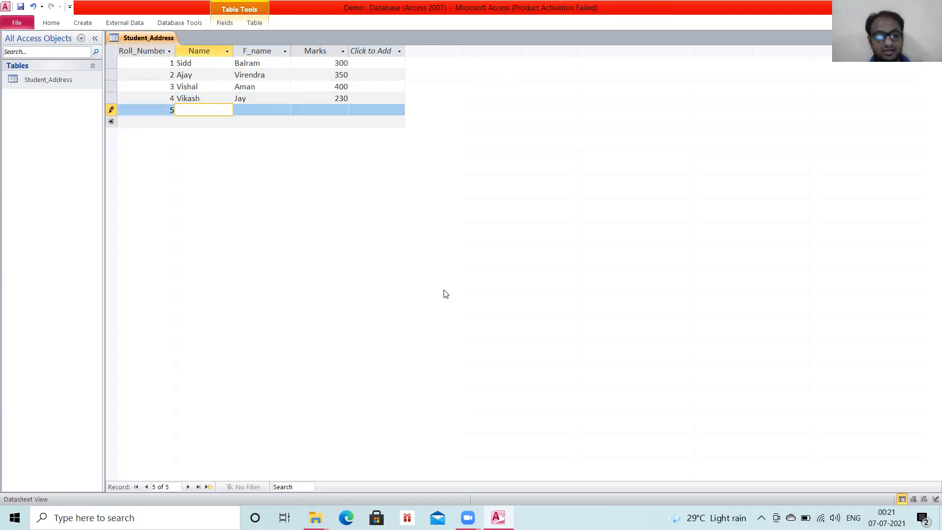
Enter roll number 5 and the student's name in the fifth record.
text(Pralasj)
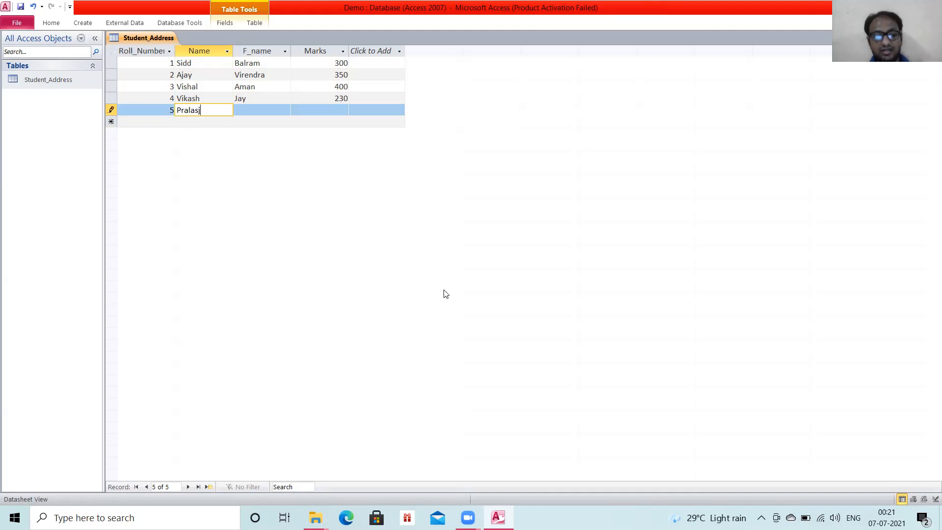
key(BackSpace)
text(h)
key(Tab)
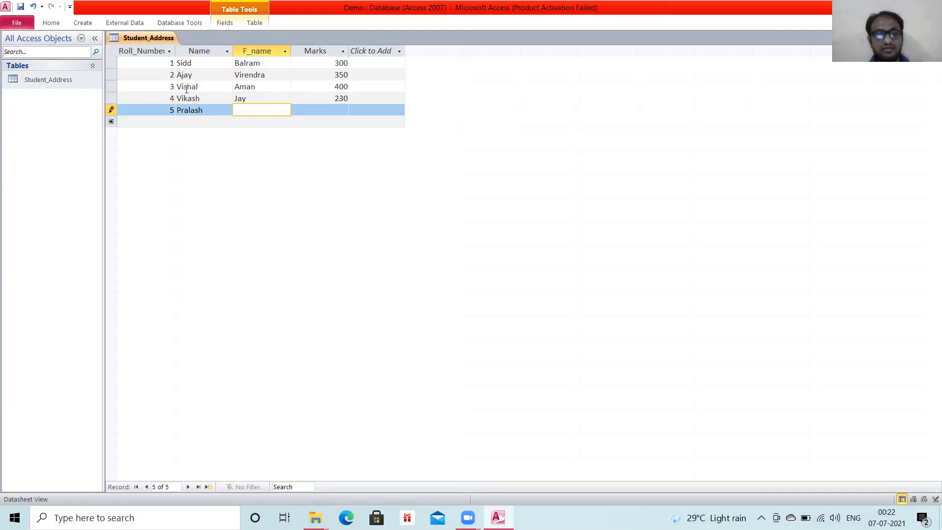
Correct the misspelled student's name in the fifth record.
click(203, 109)
key(BackSpace)
key(BackSpace)
key(BackSpace)
key(BackSpace)
key(BackSpace)
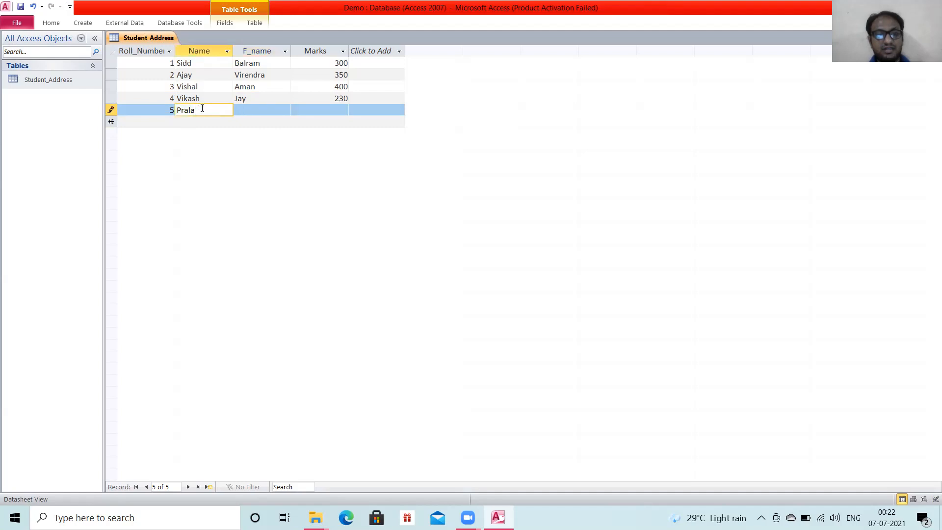
text(akash)
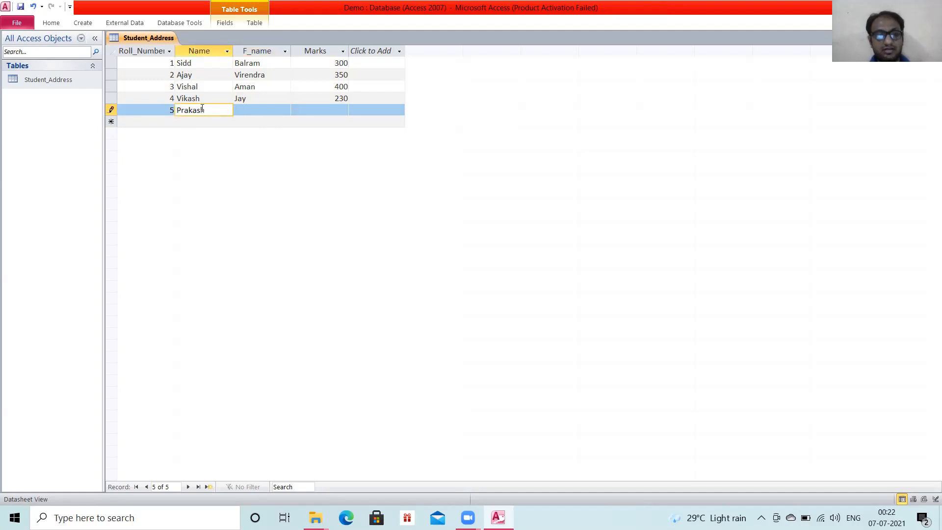
key(Tab)
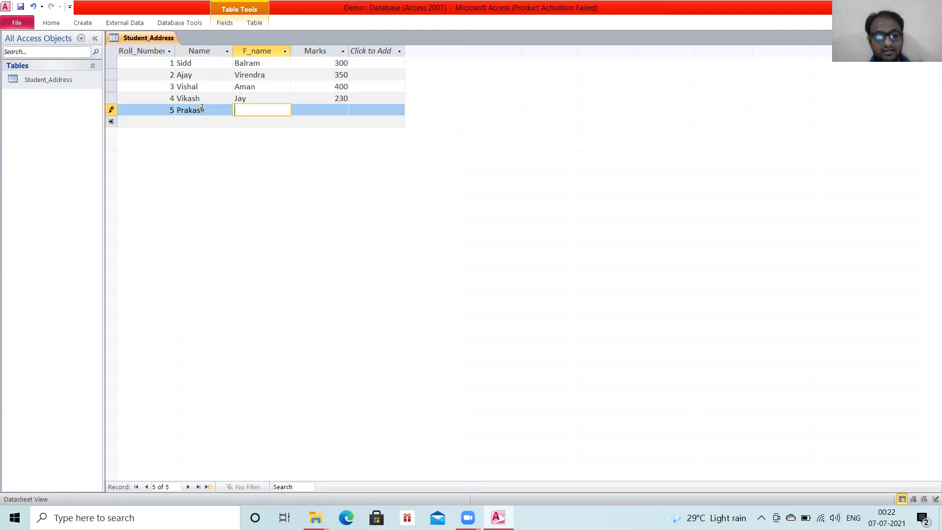
Complete the fifth record with the father's name in F_name and 340 in Marks.
text(Vimal)
key(Tab)
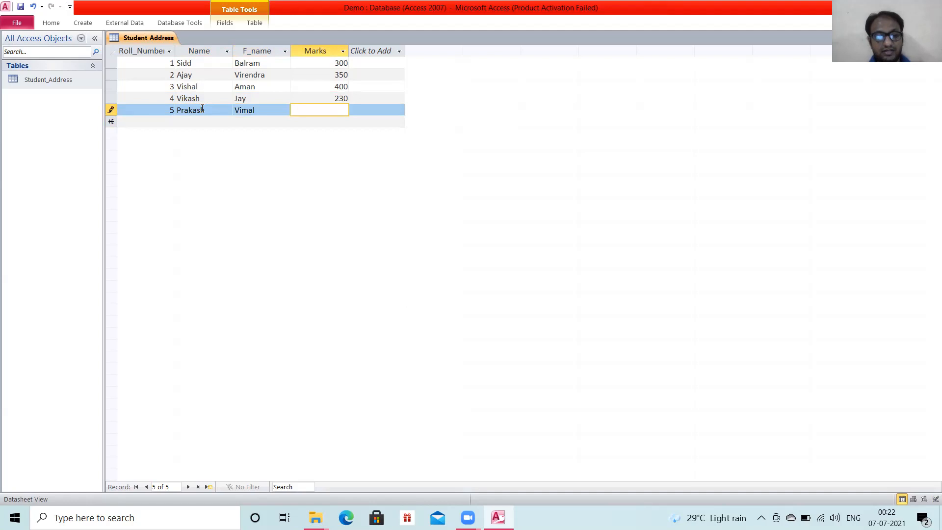
text(340)
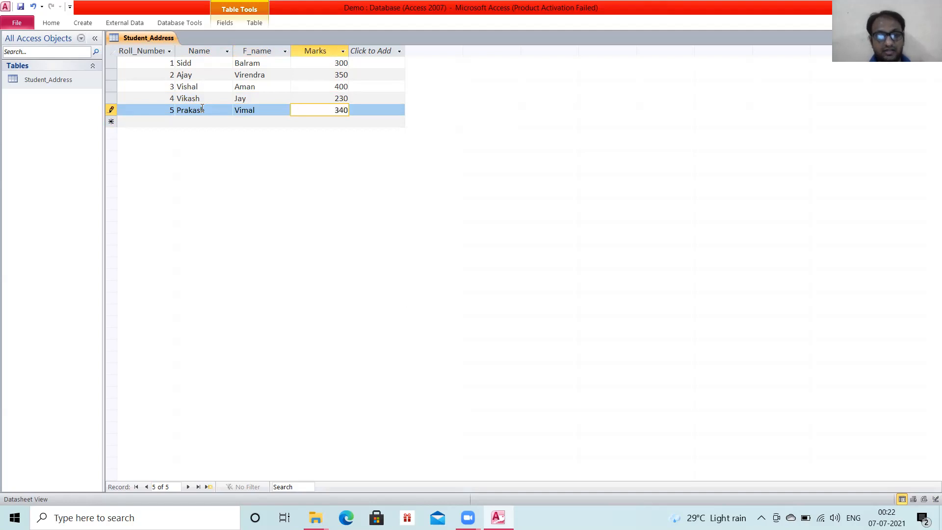
key(Tab)
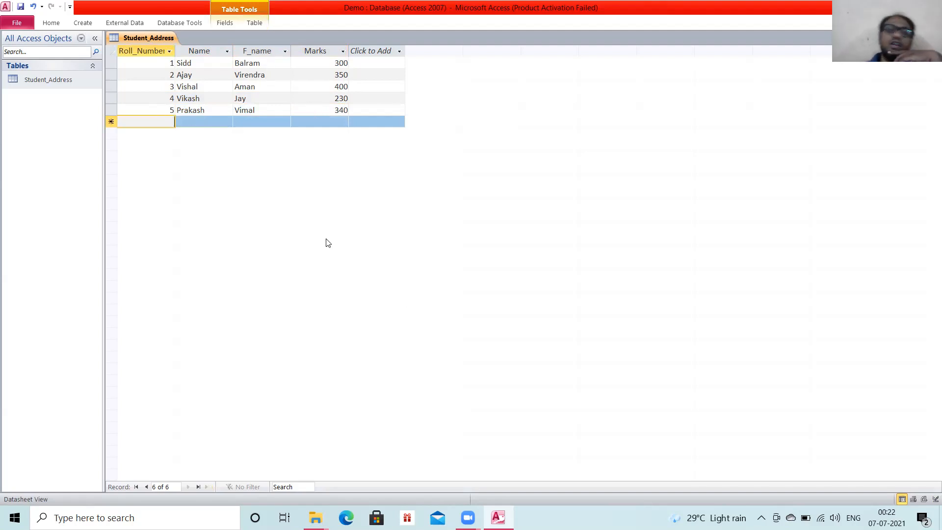
Add a Text field after Marks in the Student_Address table and name it City.
click(383, 54)
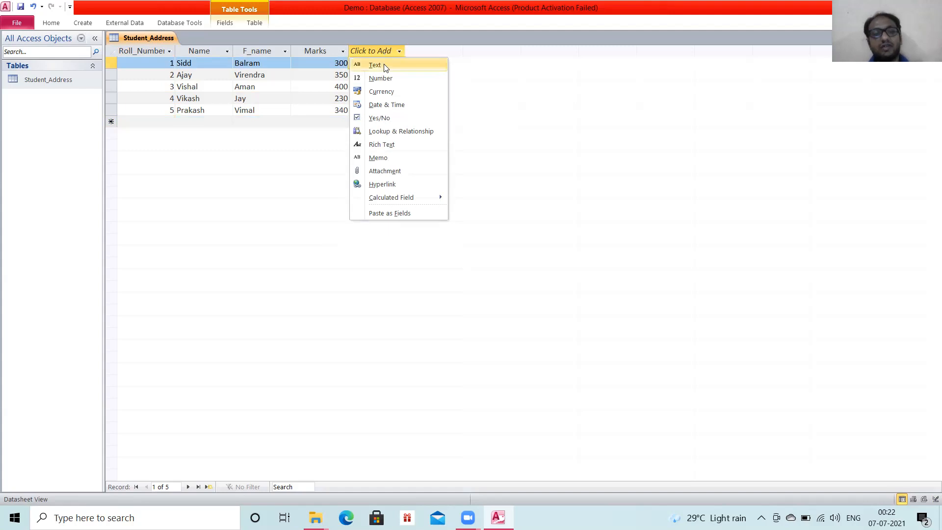
click(384, 66)
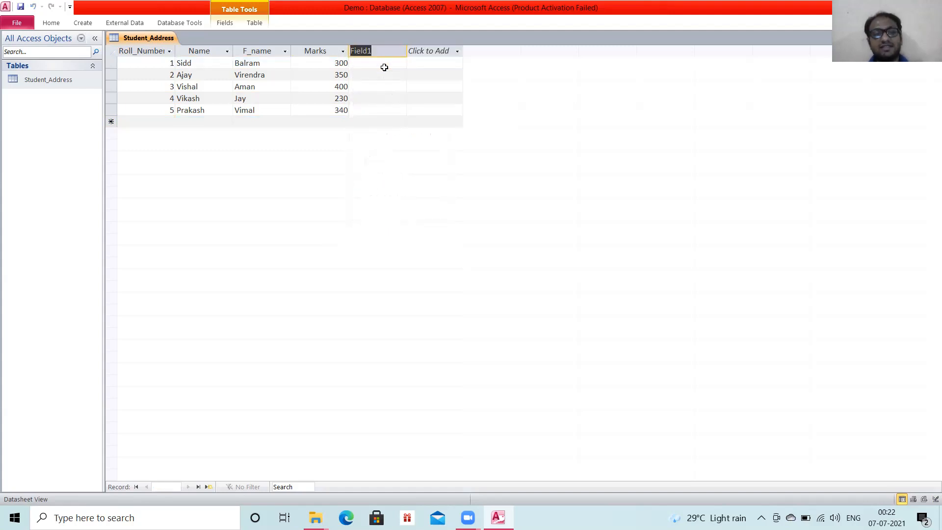
click(372, 67)
click(372, 51)
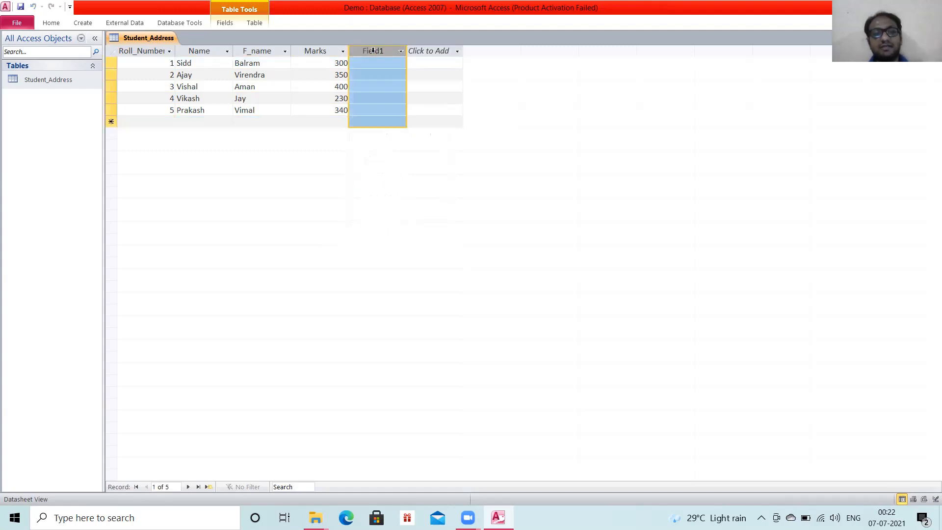
double_click(373, 51)
key(BackSpace)
text(City)
key(Return)
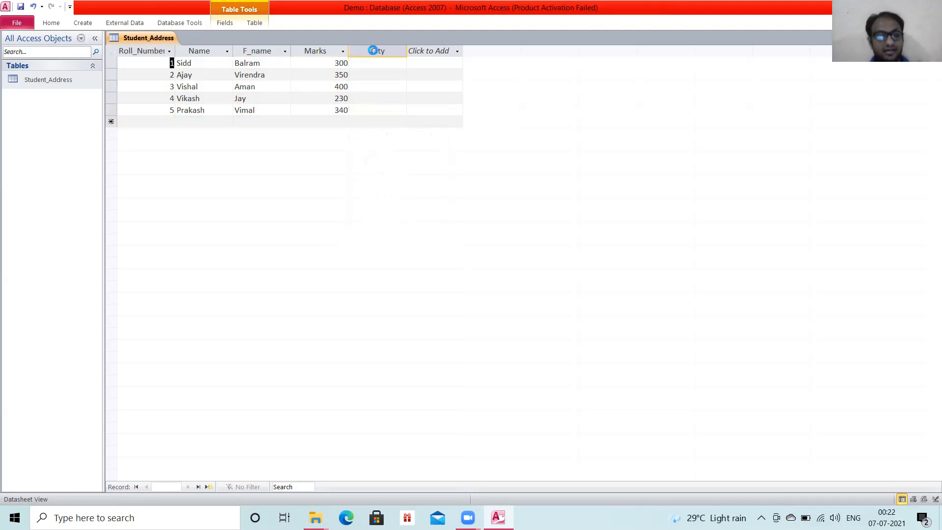
Fill in the City field with Kanpur for roll number 1 and Delhi for roll number 2.
click(373, 62)
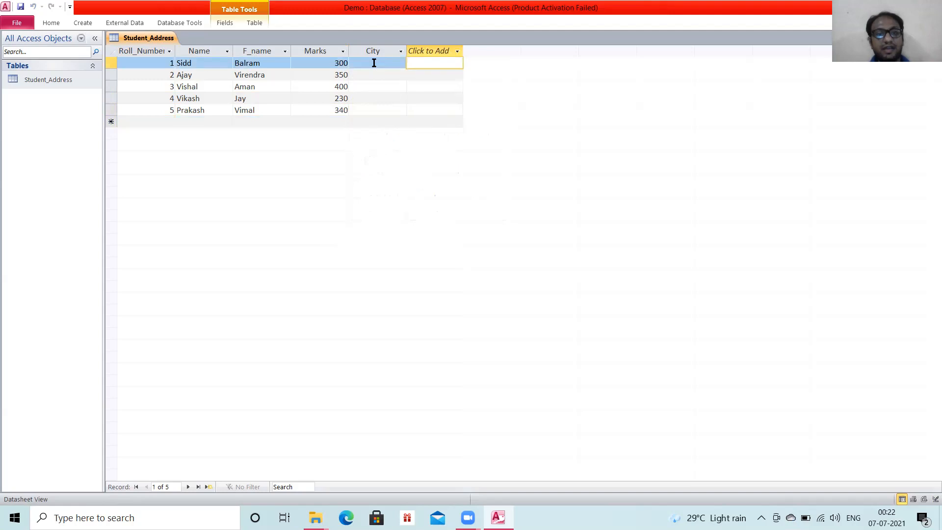
click(374, 63)
text(Kanpur)
click(371, 77)
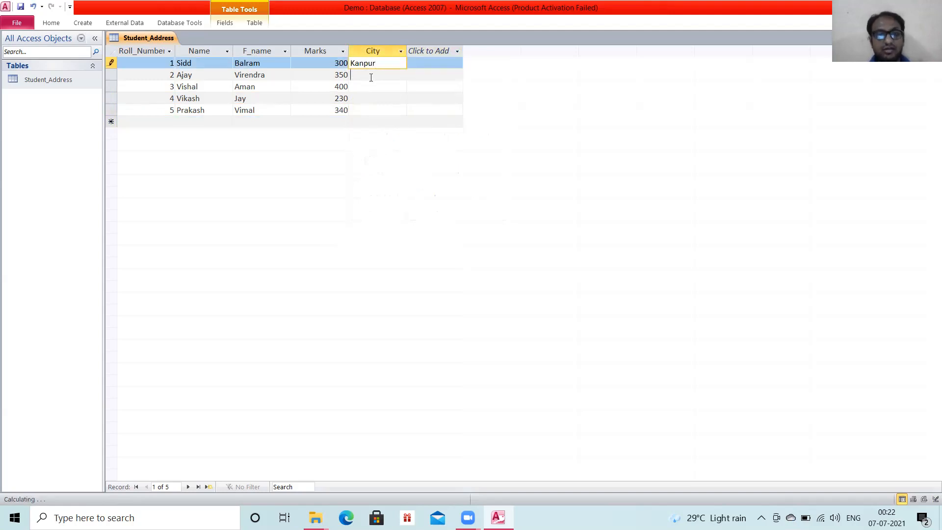
text(Delhi)
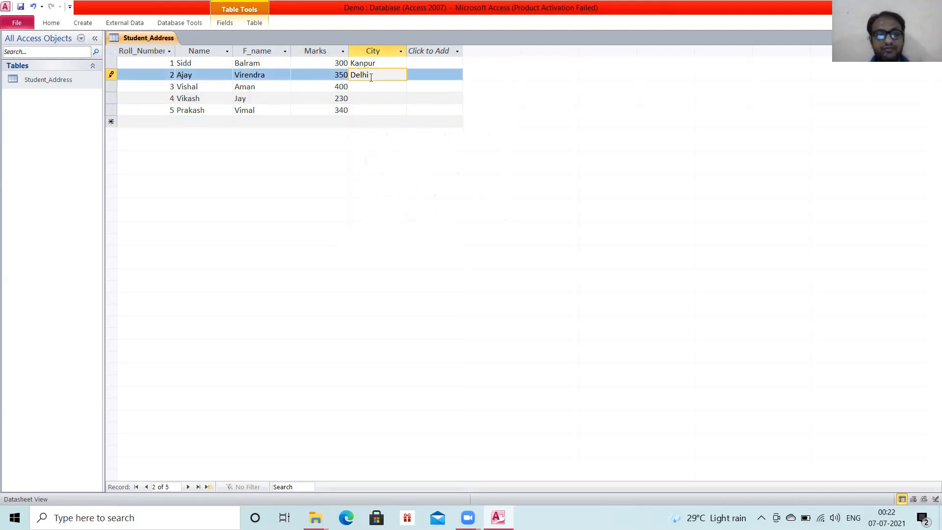
Fill in the City field with Kanpur, Agra and Delhi for roll numbers 3, 4 and 5.
click(365, 85)
text(Kanpur)
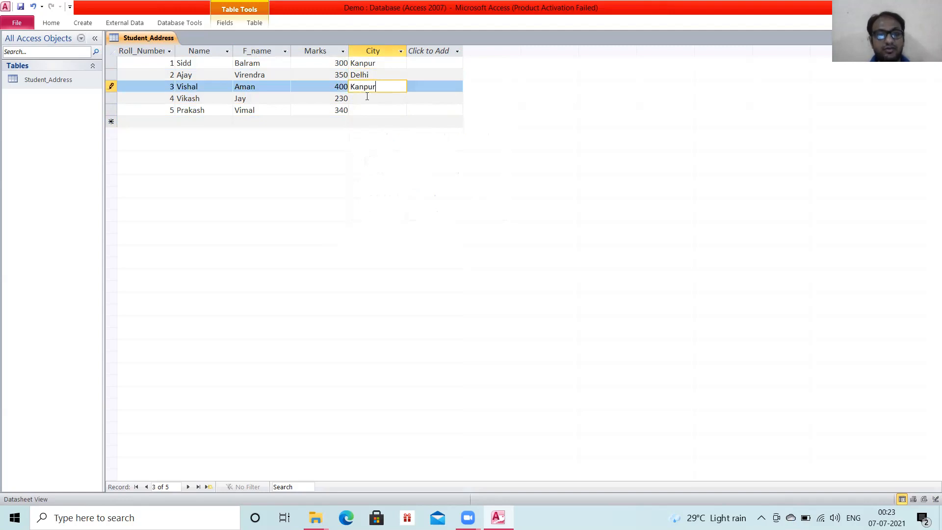
click(367, 96)
text(Agra)
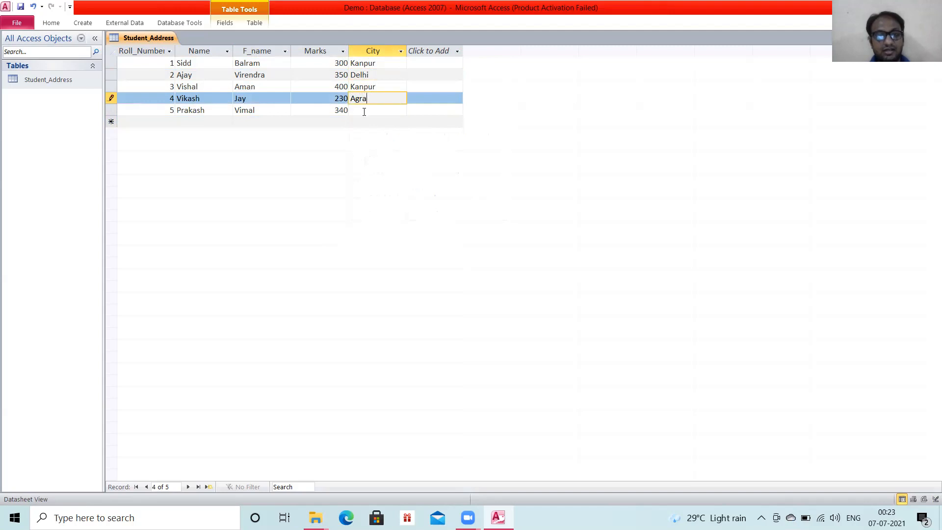
click(364, 110)
text(Delhi)
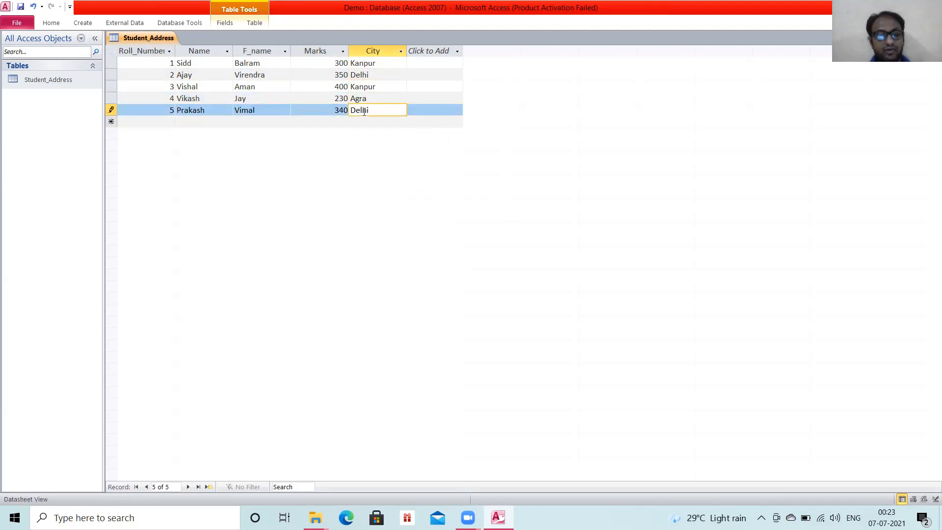
key(Tab)
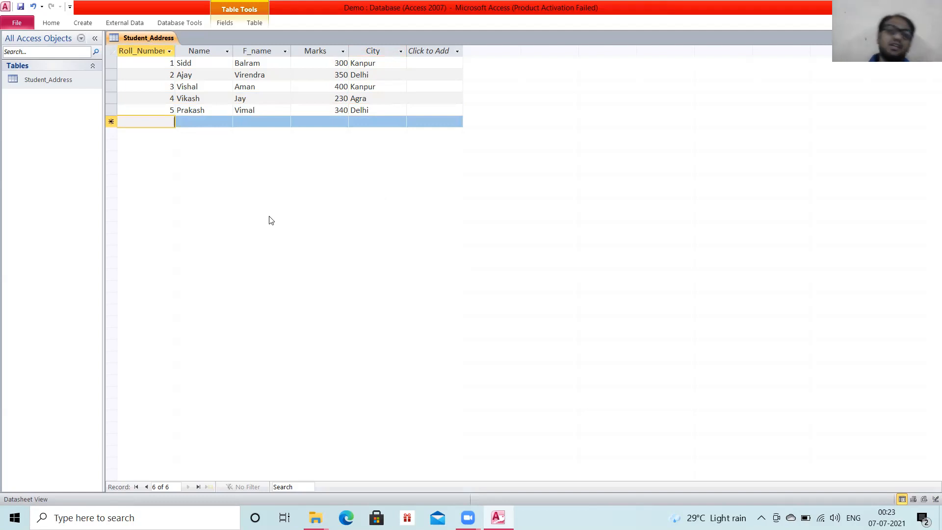
click(435, 51)
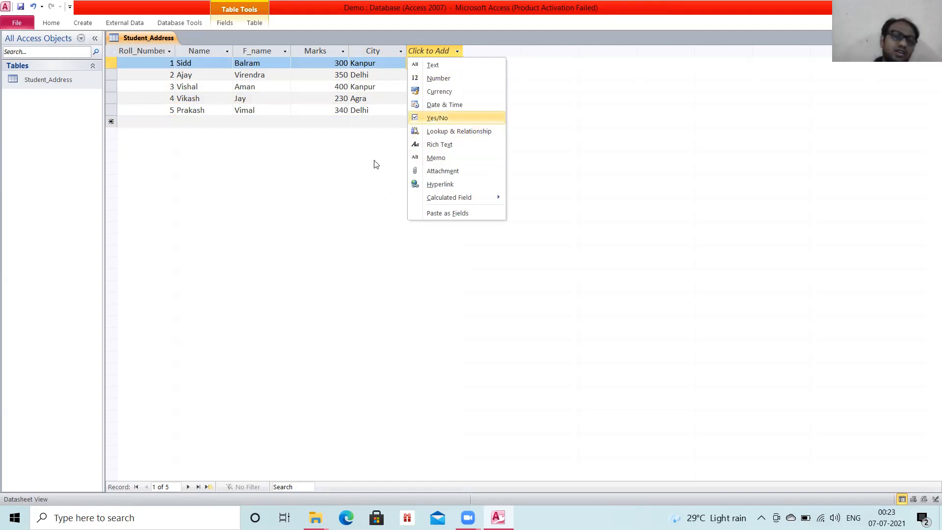
click(352, 175)
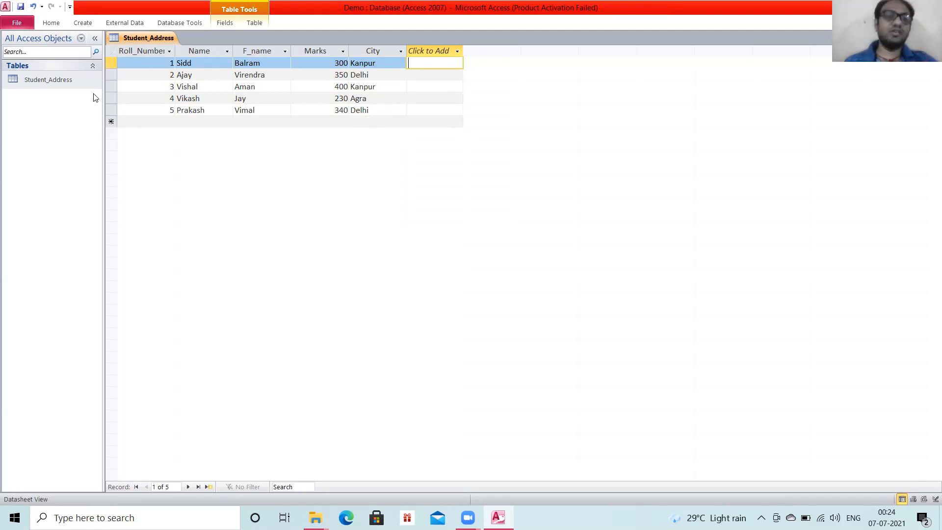
Start a new query based on the Student_Address table with the Simple Query Wizard.
click(83, 23)
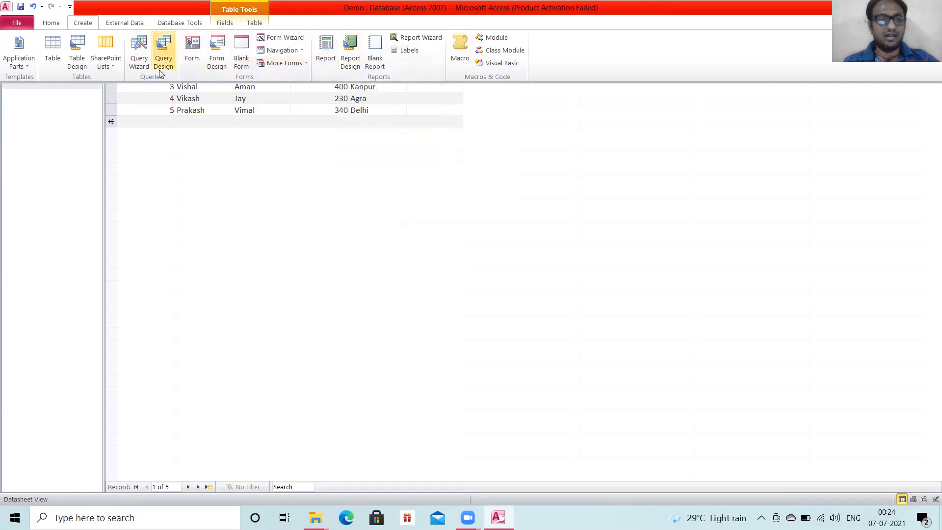
click(134, 59)
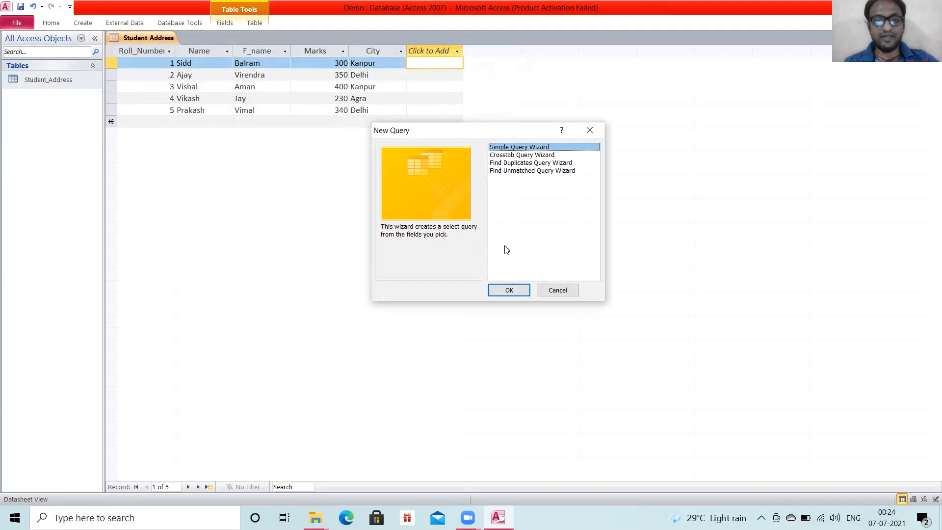
click(509, 290)
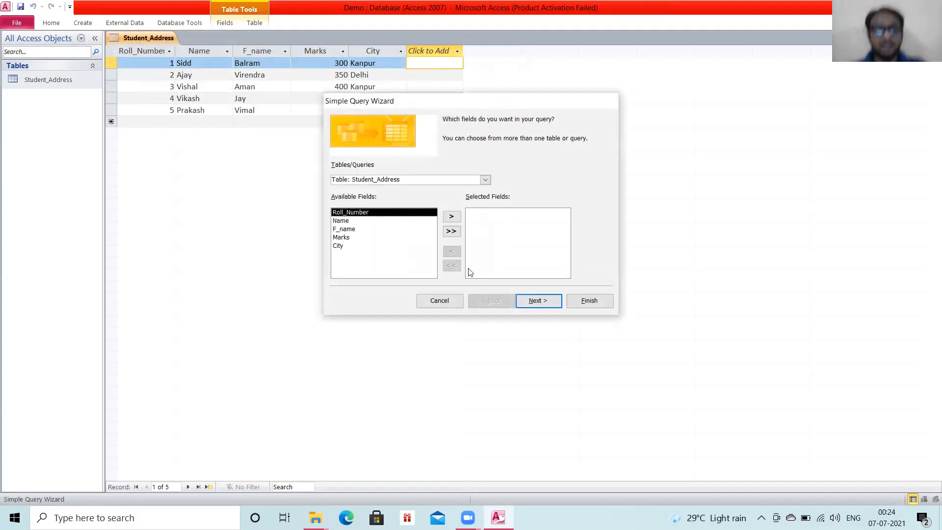
Try adding Roll_Number, Name, F_name, Marks and City to the query one by one, and clear the whole selection.
click(452, 217)
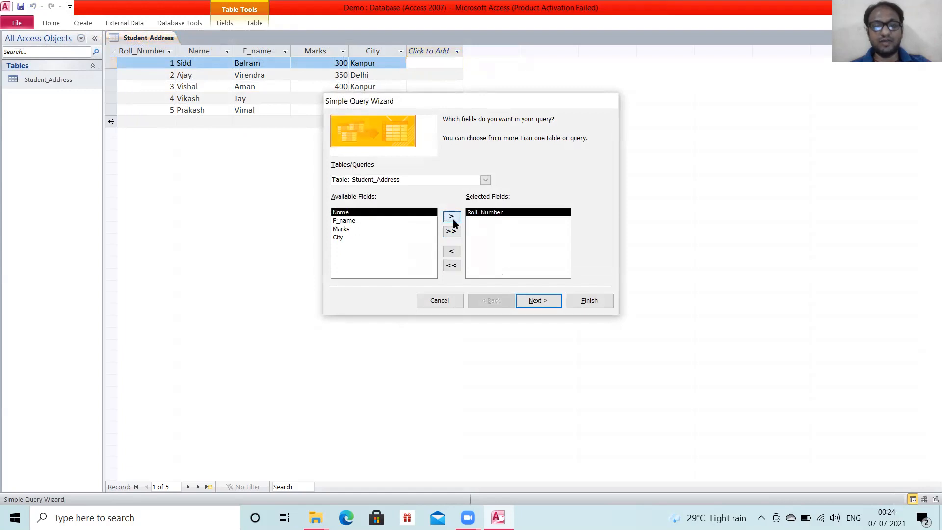
click(454, 223)
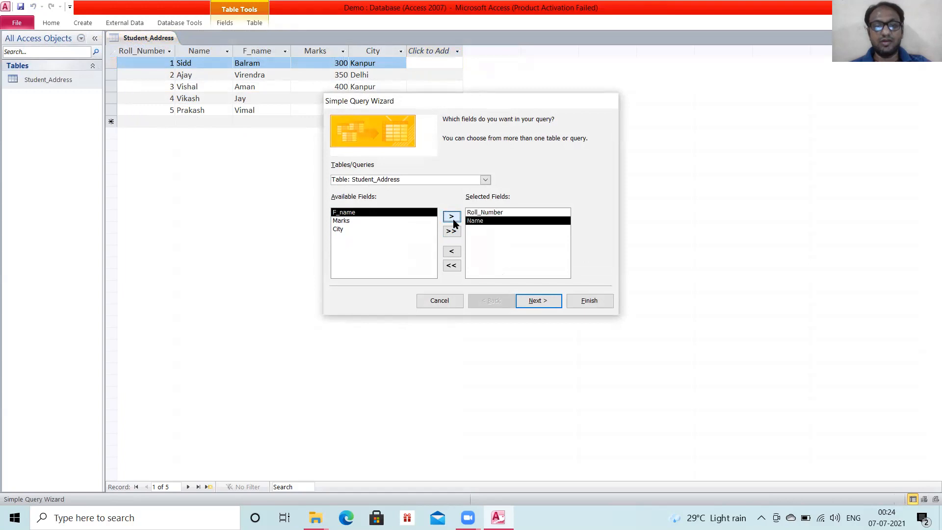
click(454, 223)
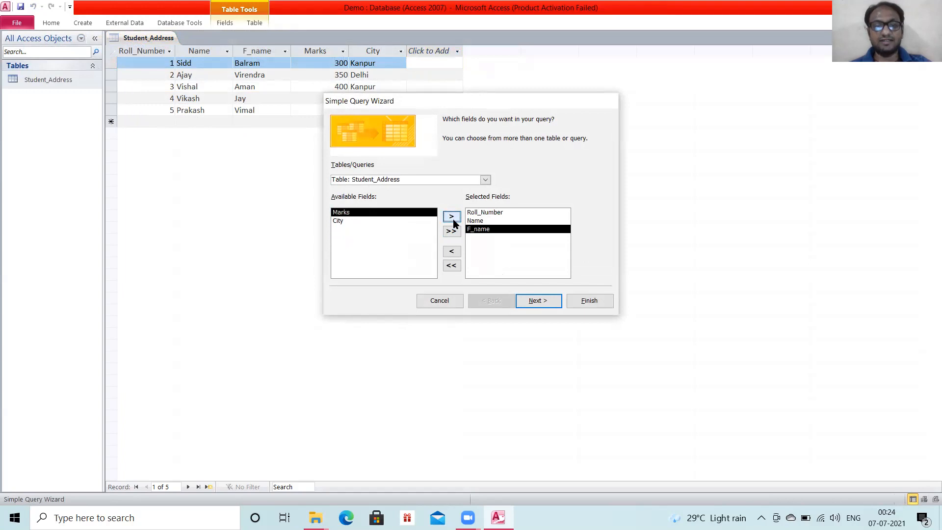
click(454, 222)
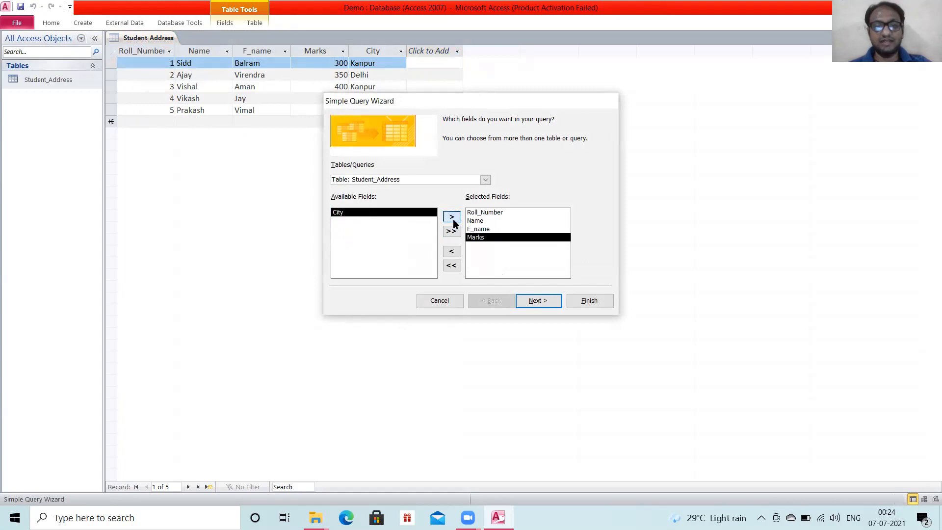
click(454, 223)
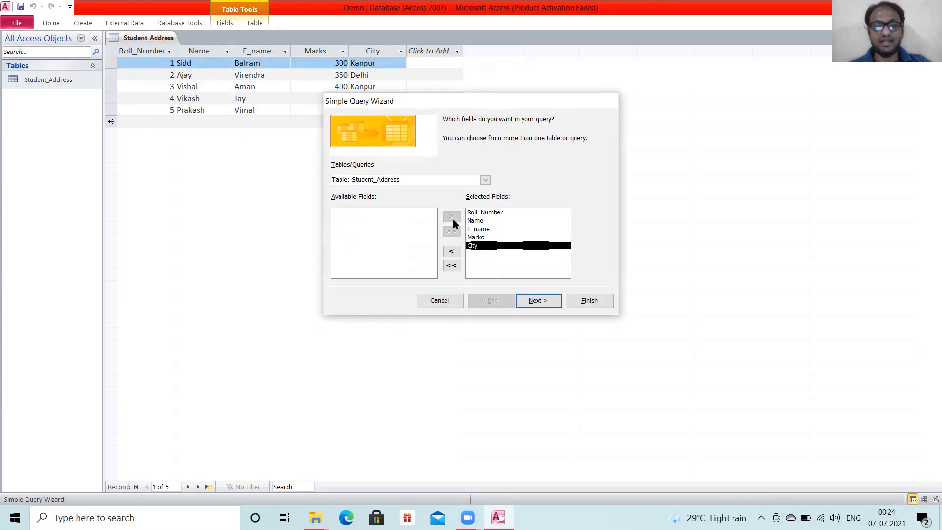
click(452, 265)
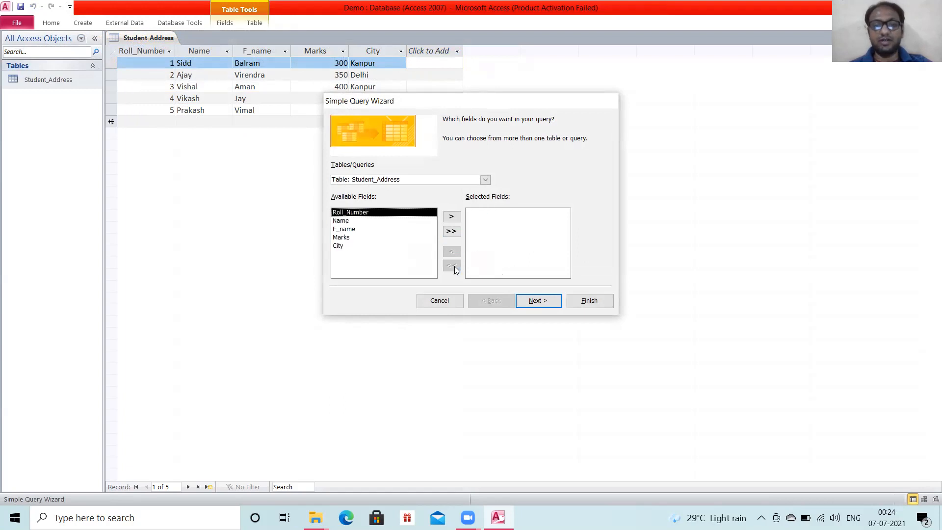
Include all Student_Address fields in a Detail query titled Student_Address Query and open it to view information.
click(448, 235)
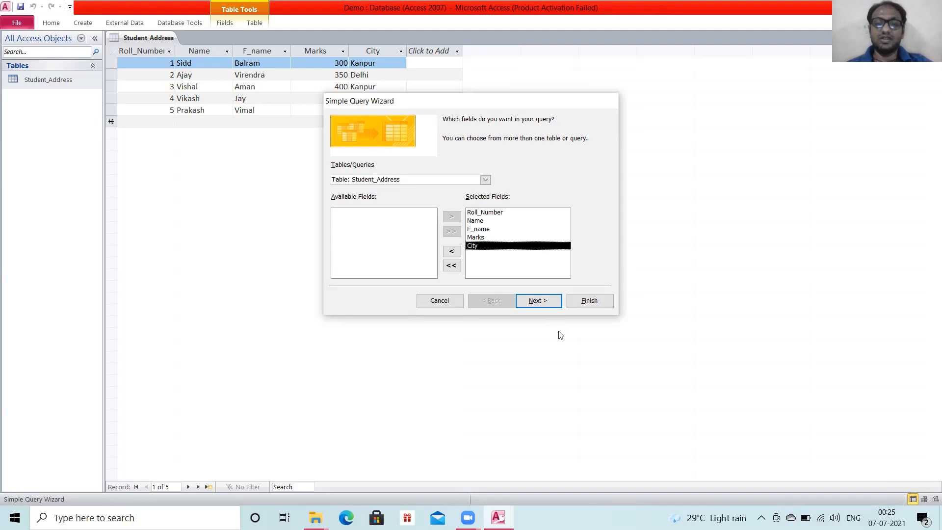
click(529, 305)
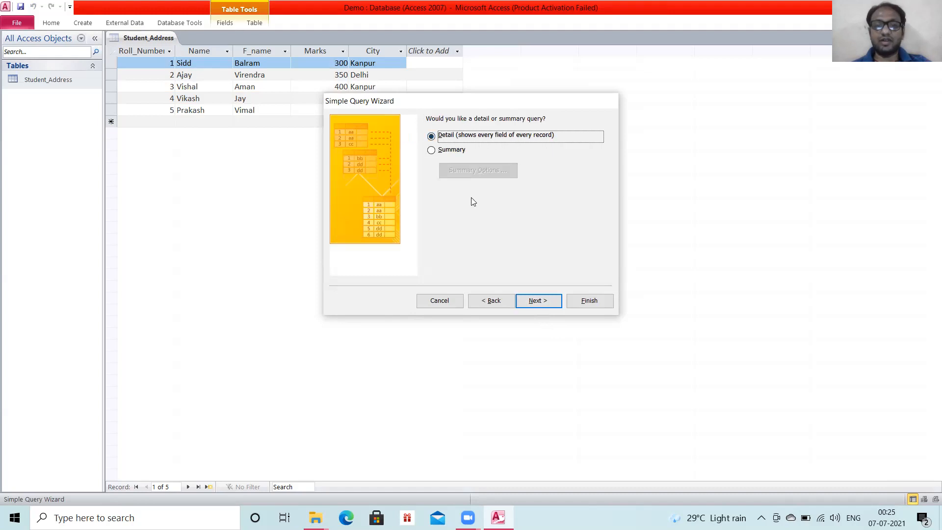
click(538, 301)
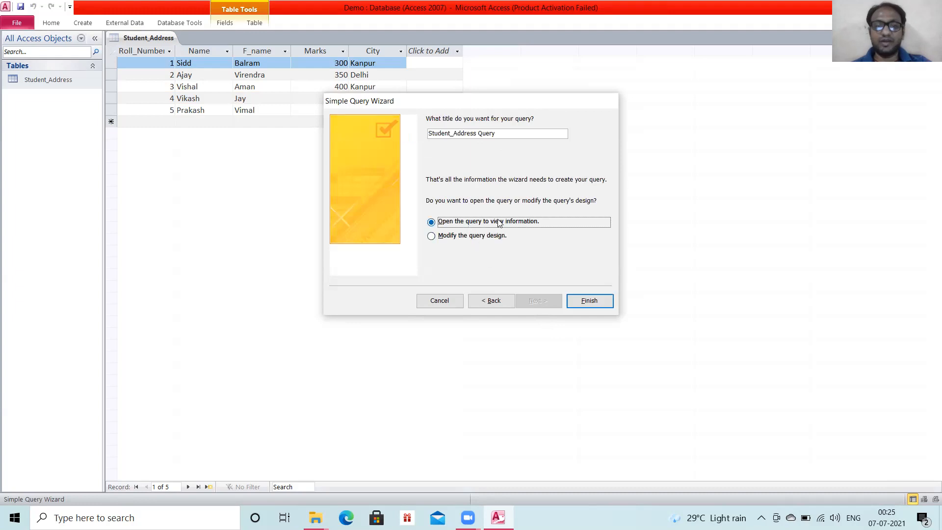
click(580, 302)
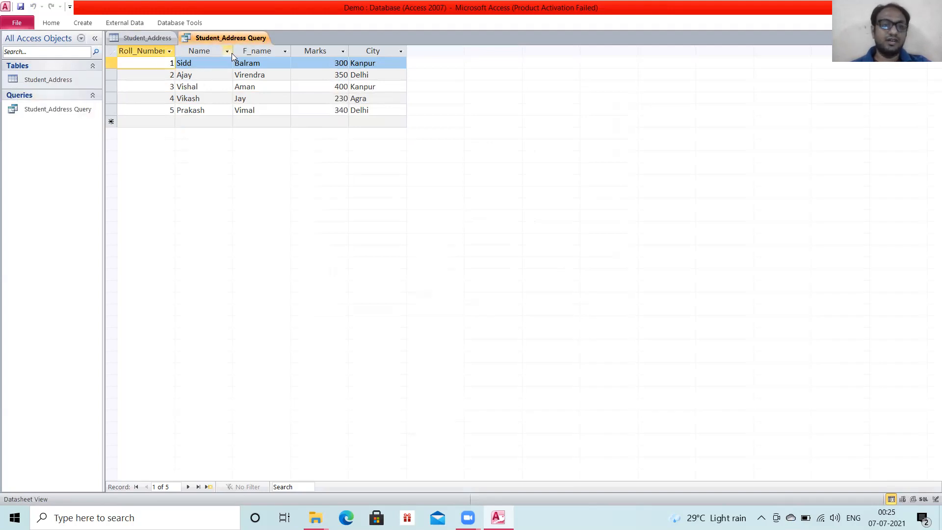
Filter the query's City column by excluding Agra and Kanpur, keeping Delhi and blanks.
click(401, 52)
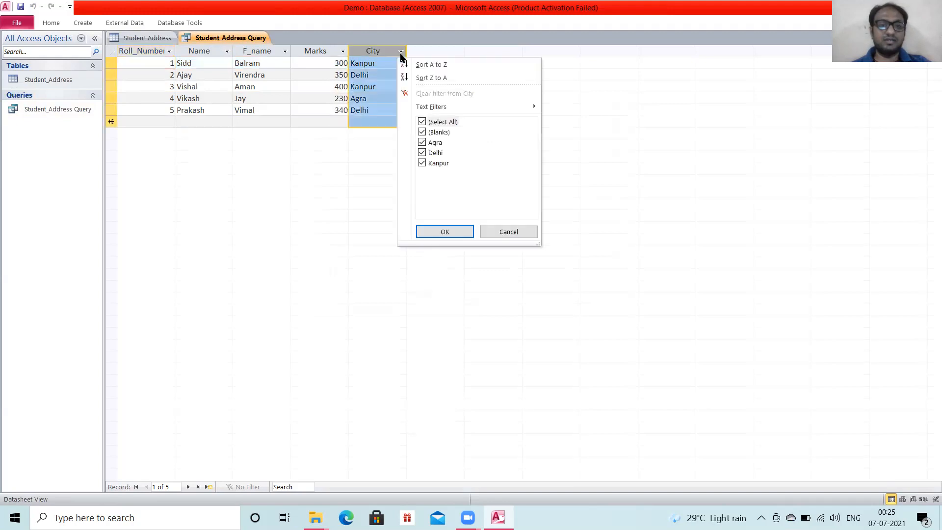
click(423, 143)
click(422, 163)
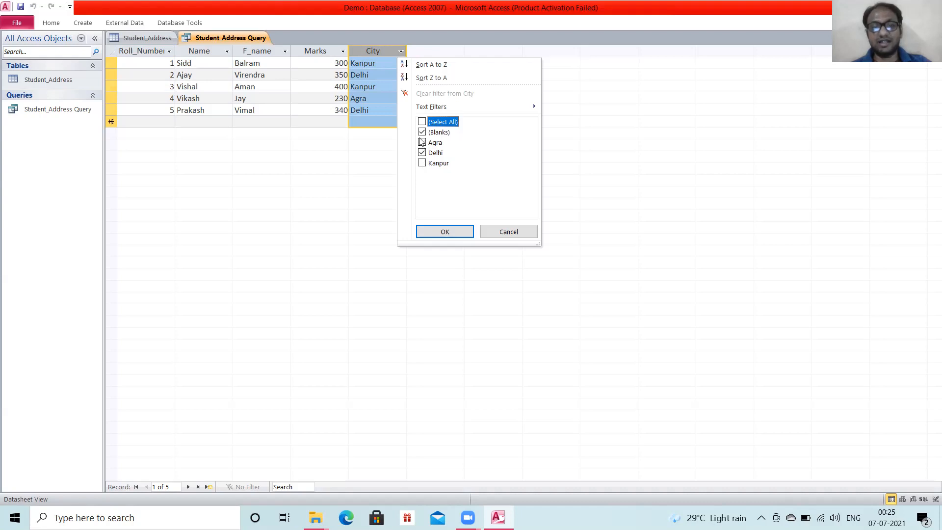
click(445, 232)
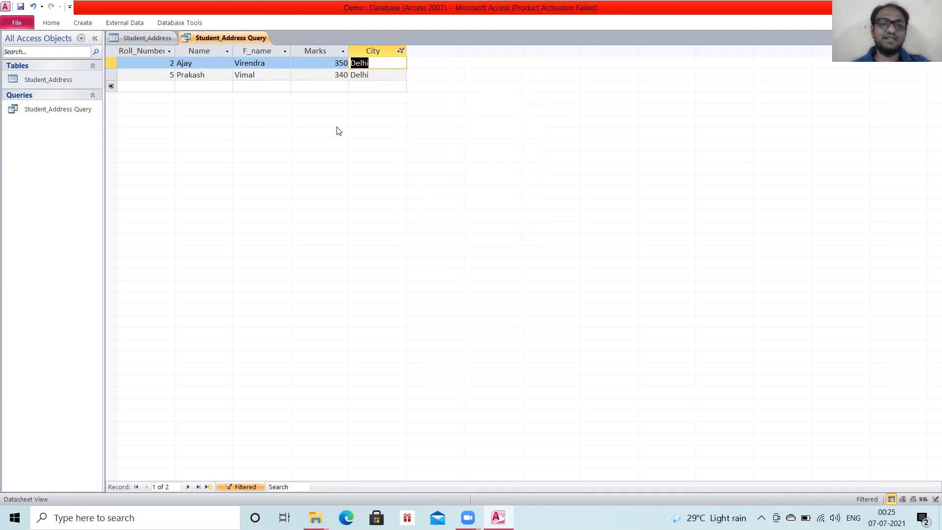
Try to rename the Student_Address Query object while its datasheet is displayed.
click(56, 108)
right_click(56, 109)
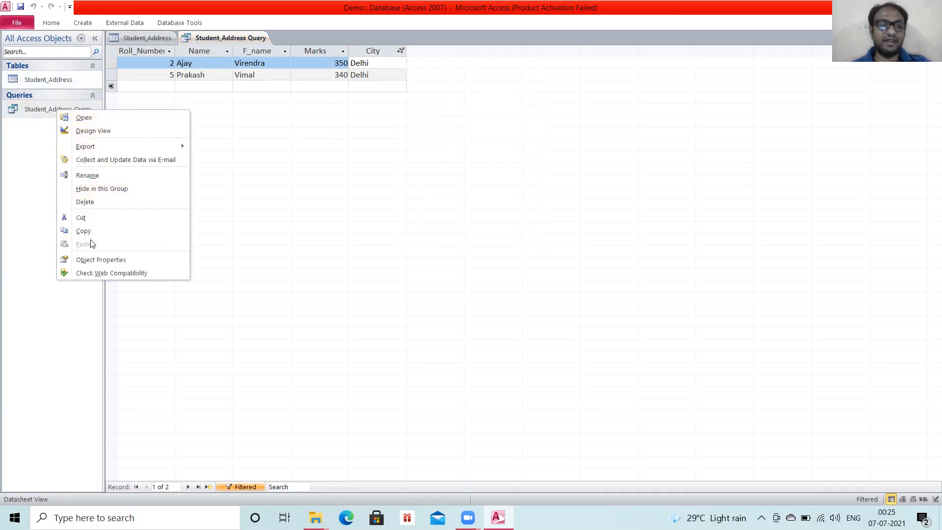
click(85, 177)
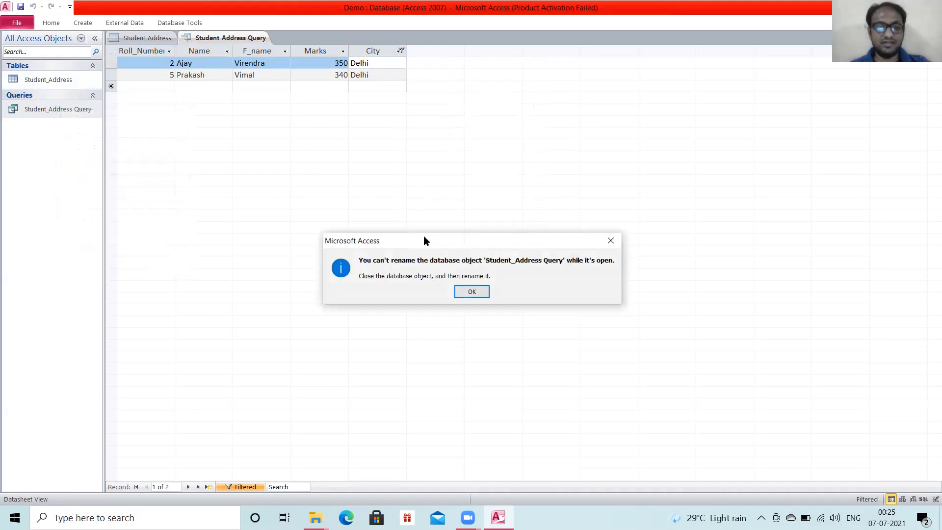
click(471, 292)
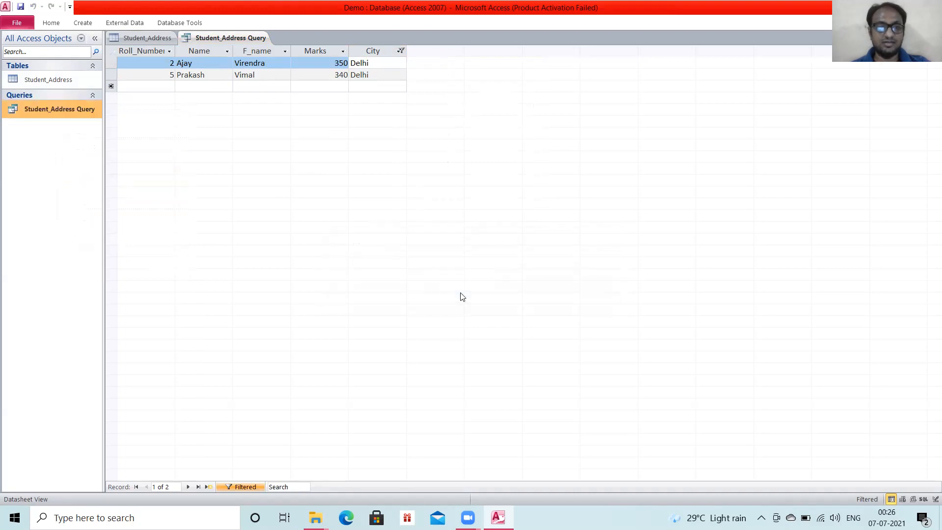
Try renaming Student_Address Query again with the Student_Address table in front, and return to the query's datasheet.
click(133, 38)
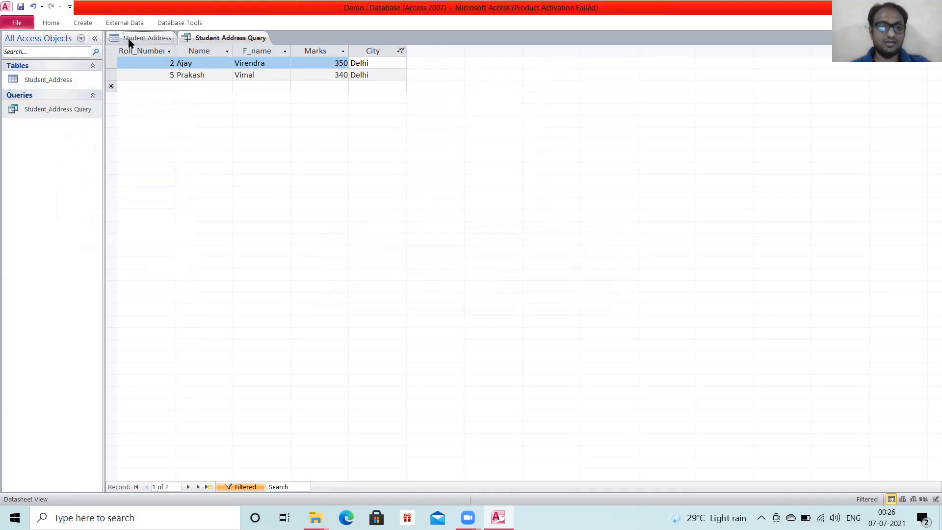
right_click(29, 110)
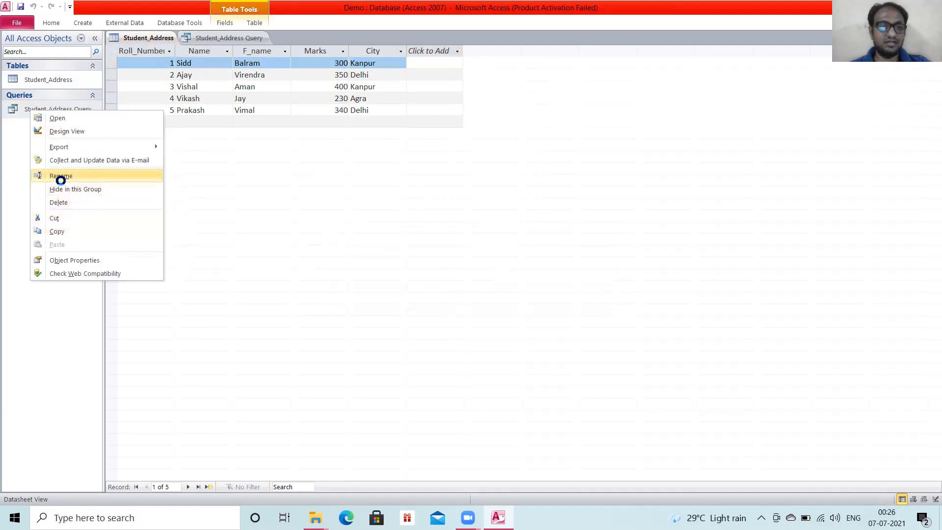
click(60, 179)
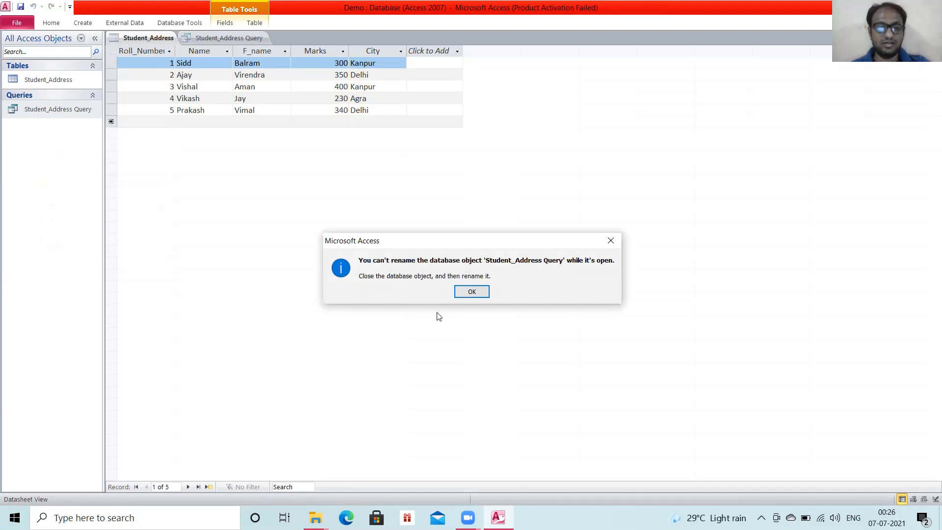
click(472, 292)
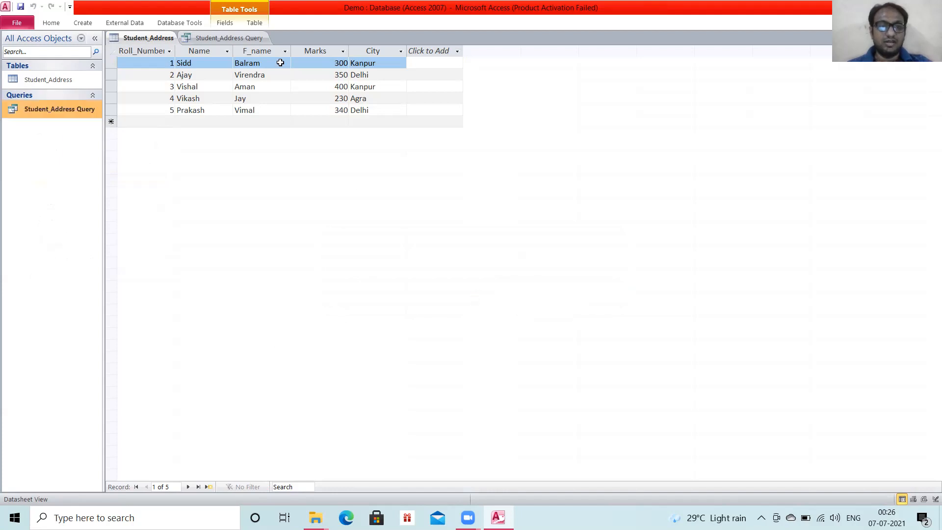
click(233, 37)
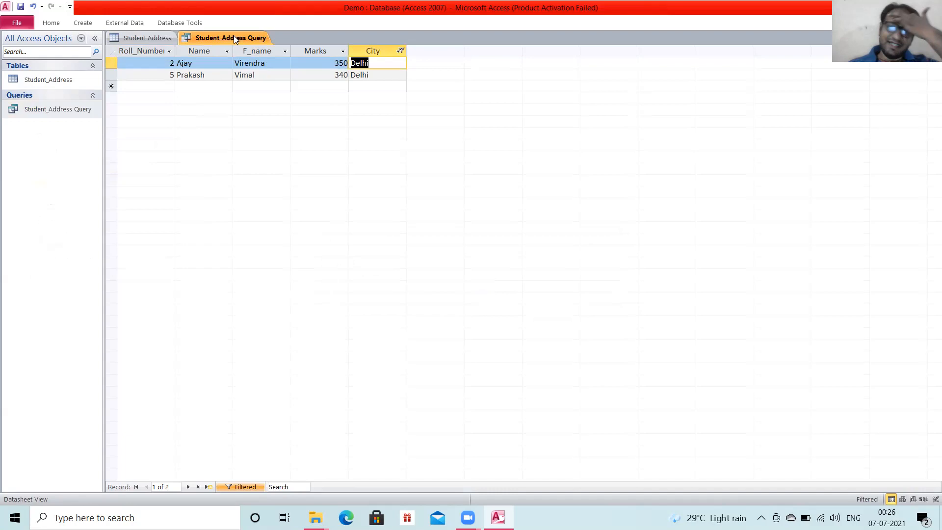